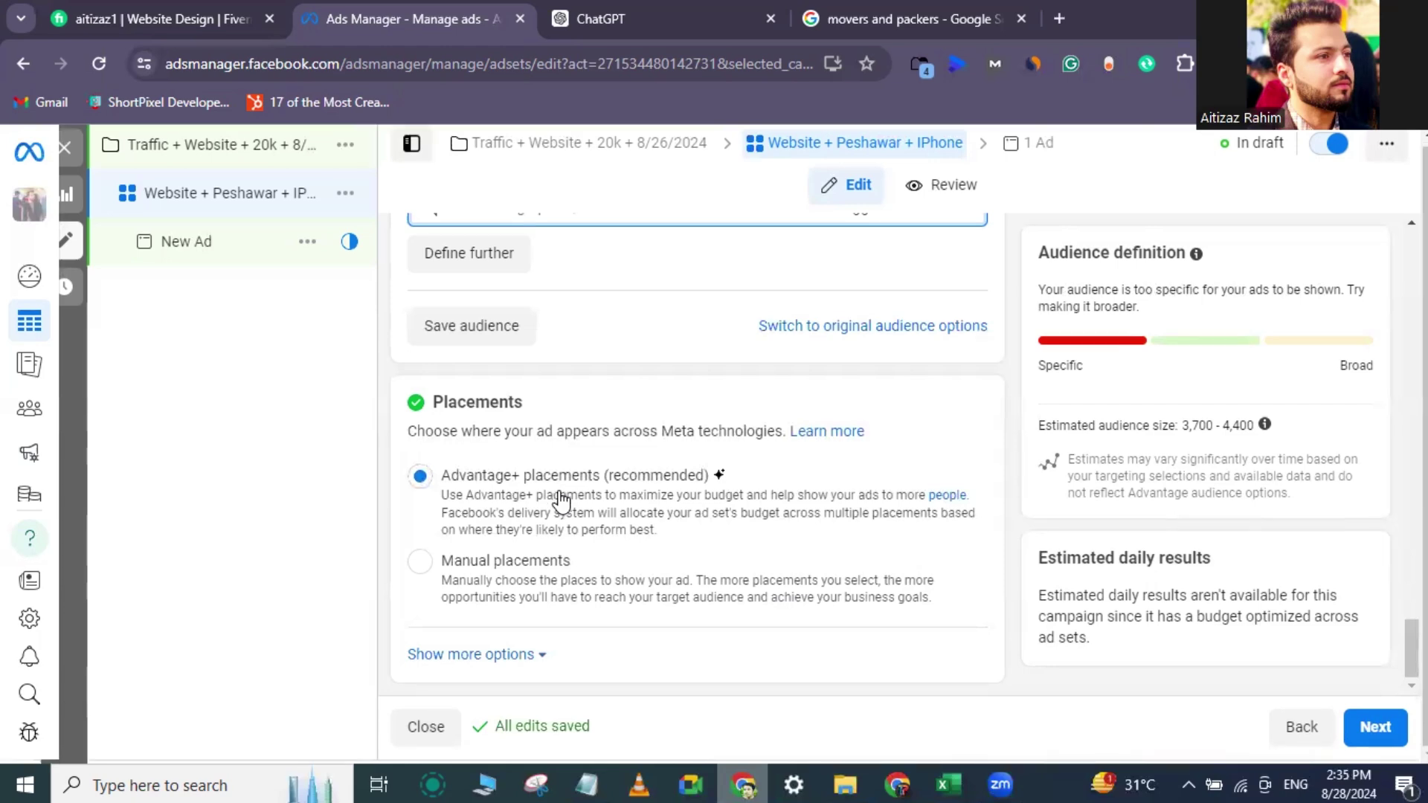
Switch the ad set to manual placements and check which device types can be targeted.
click(421, 560)
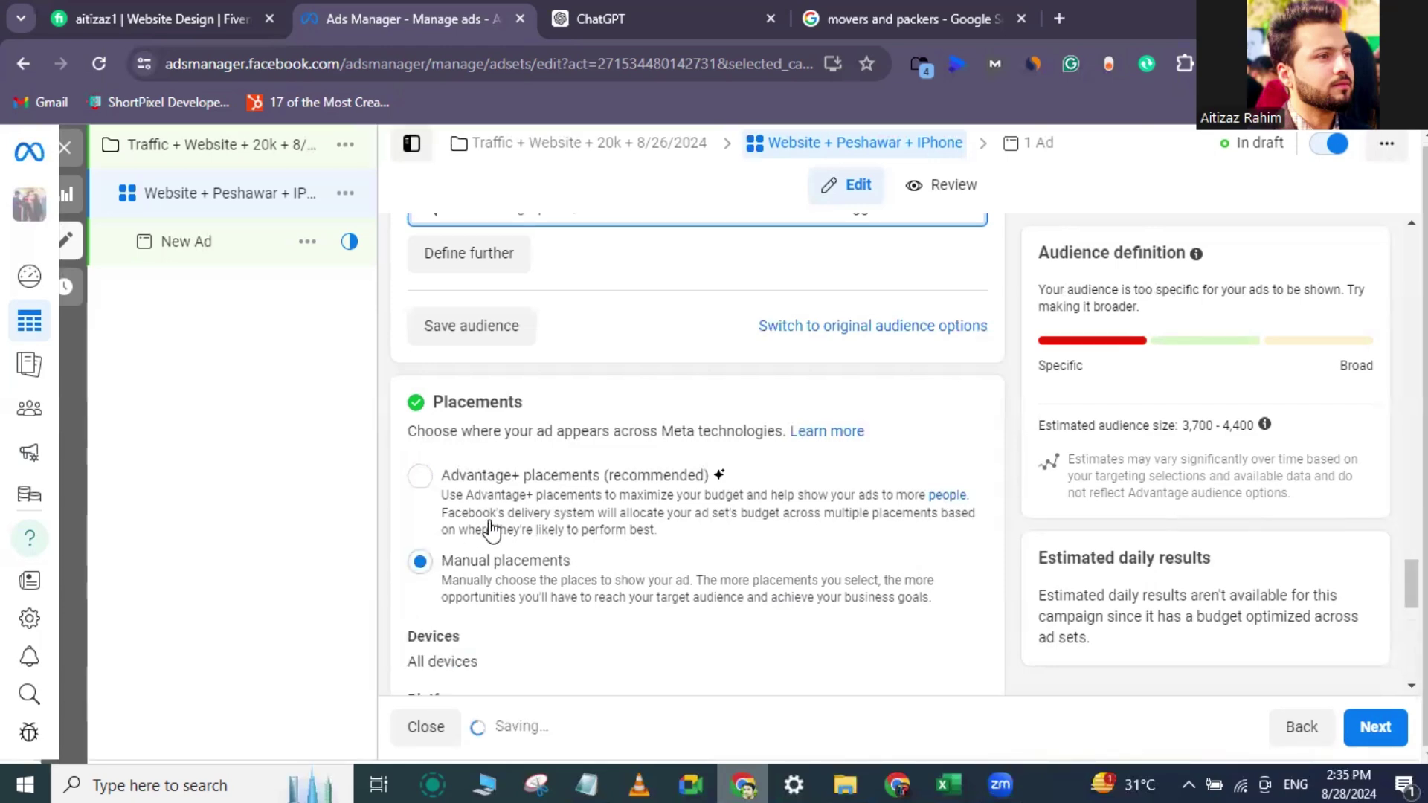
scroll(494, 526, down, 3)
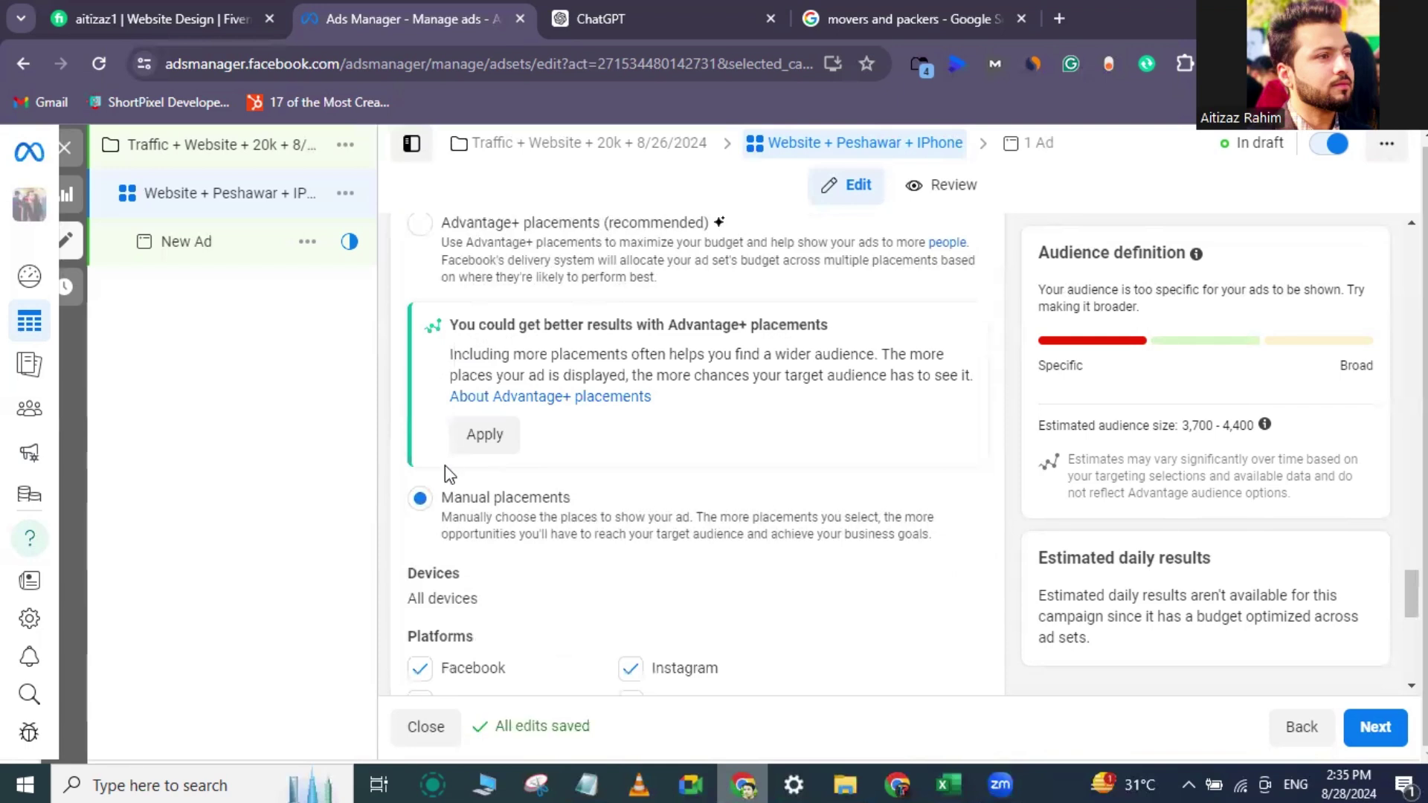
scroll(445, 465, down, 2)
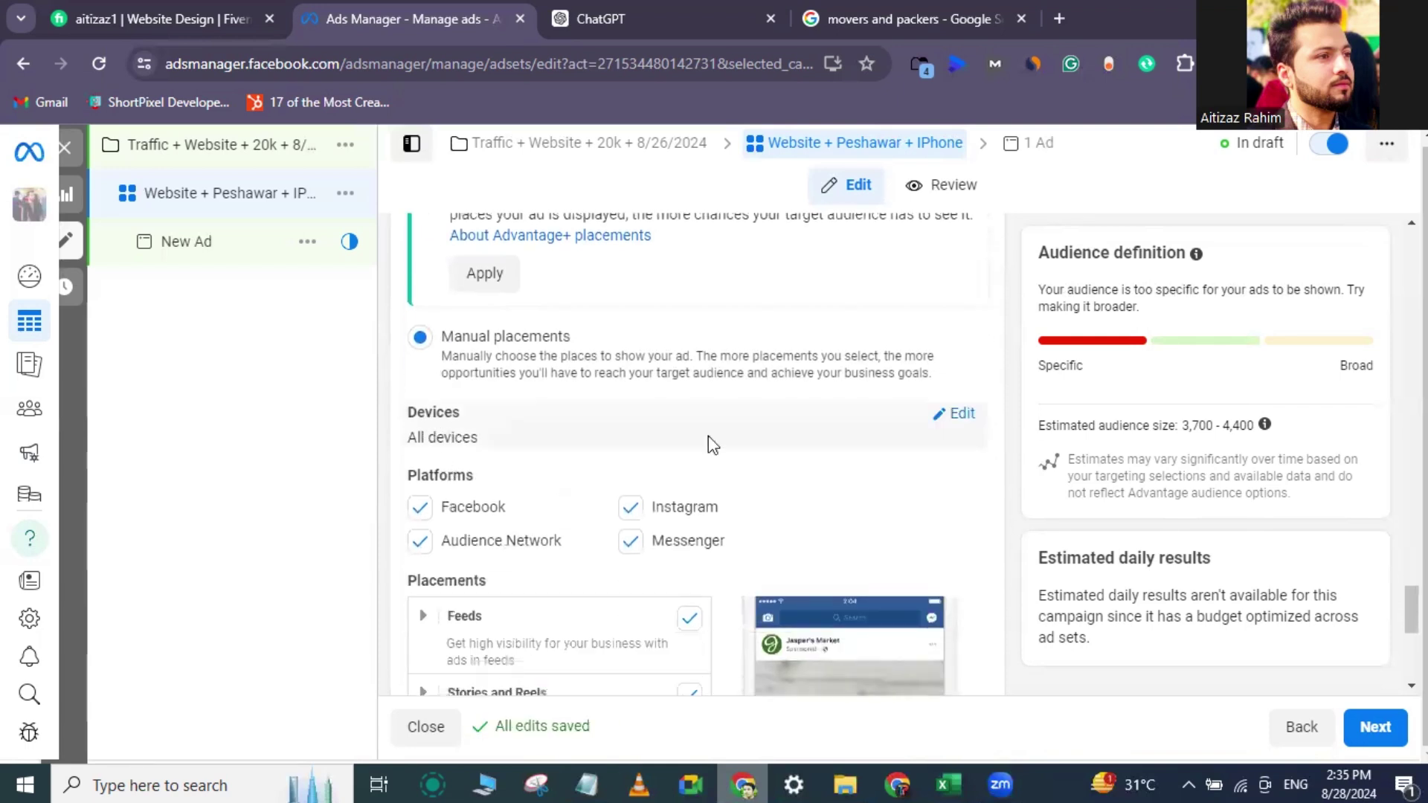
click(954, 414)
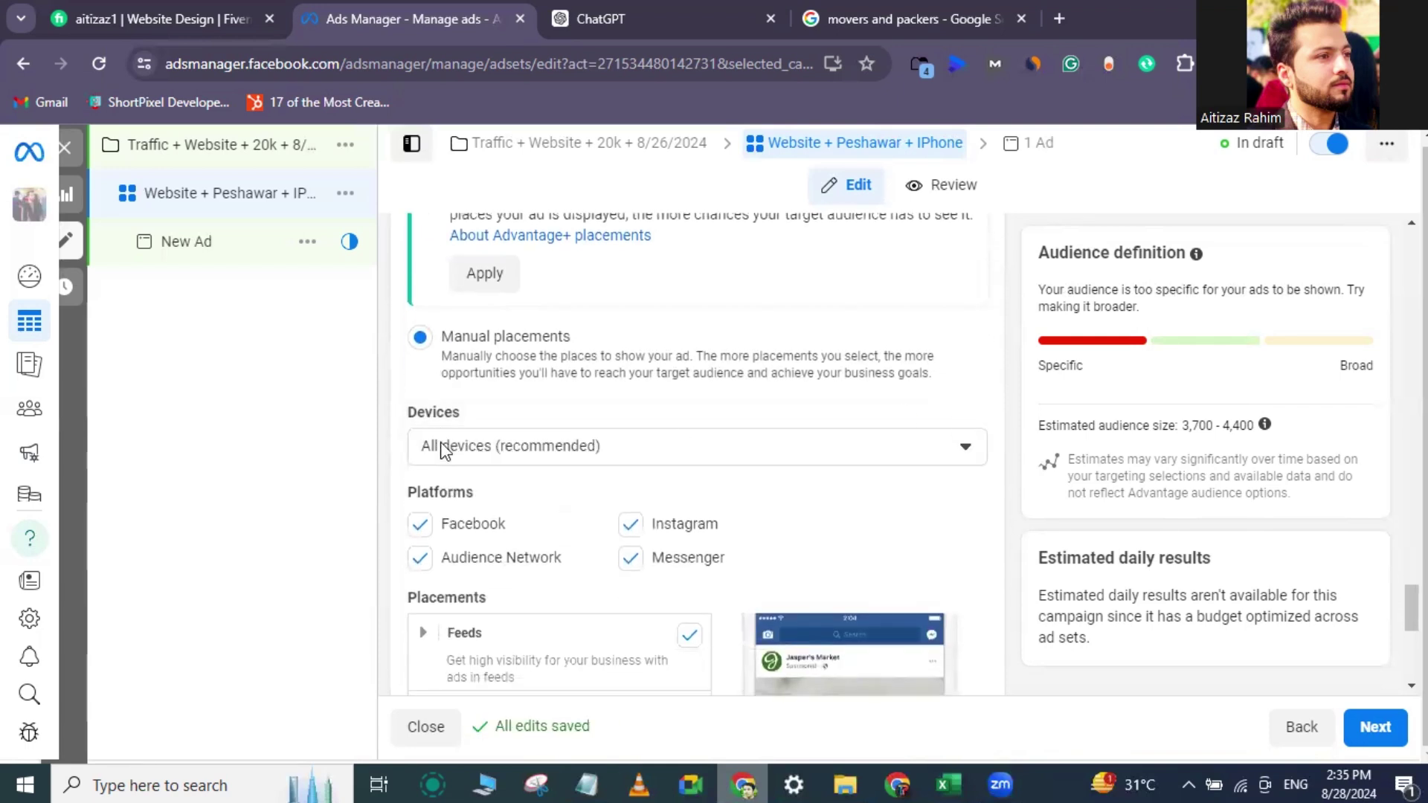
click(478, 449)
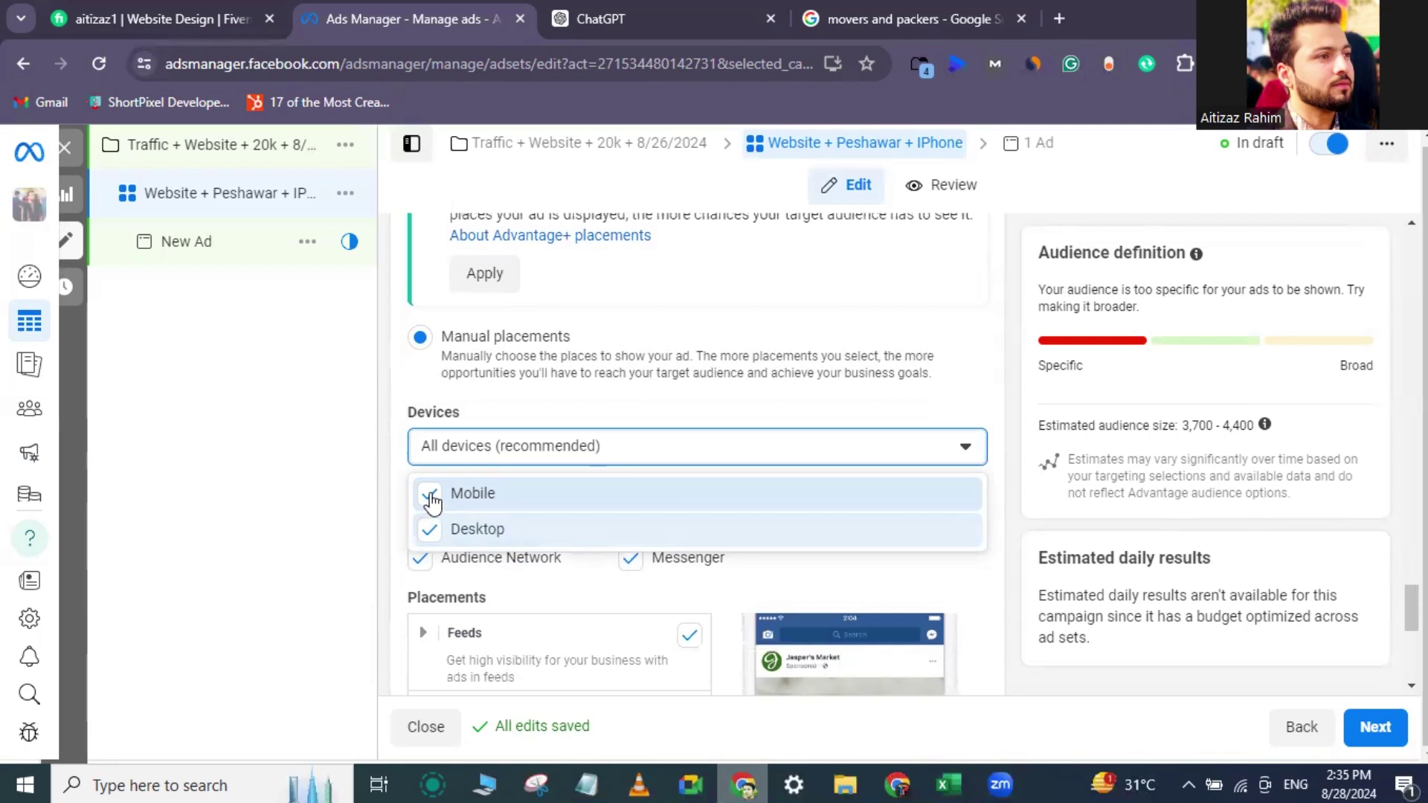
click(450, 447)
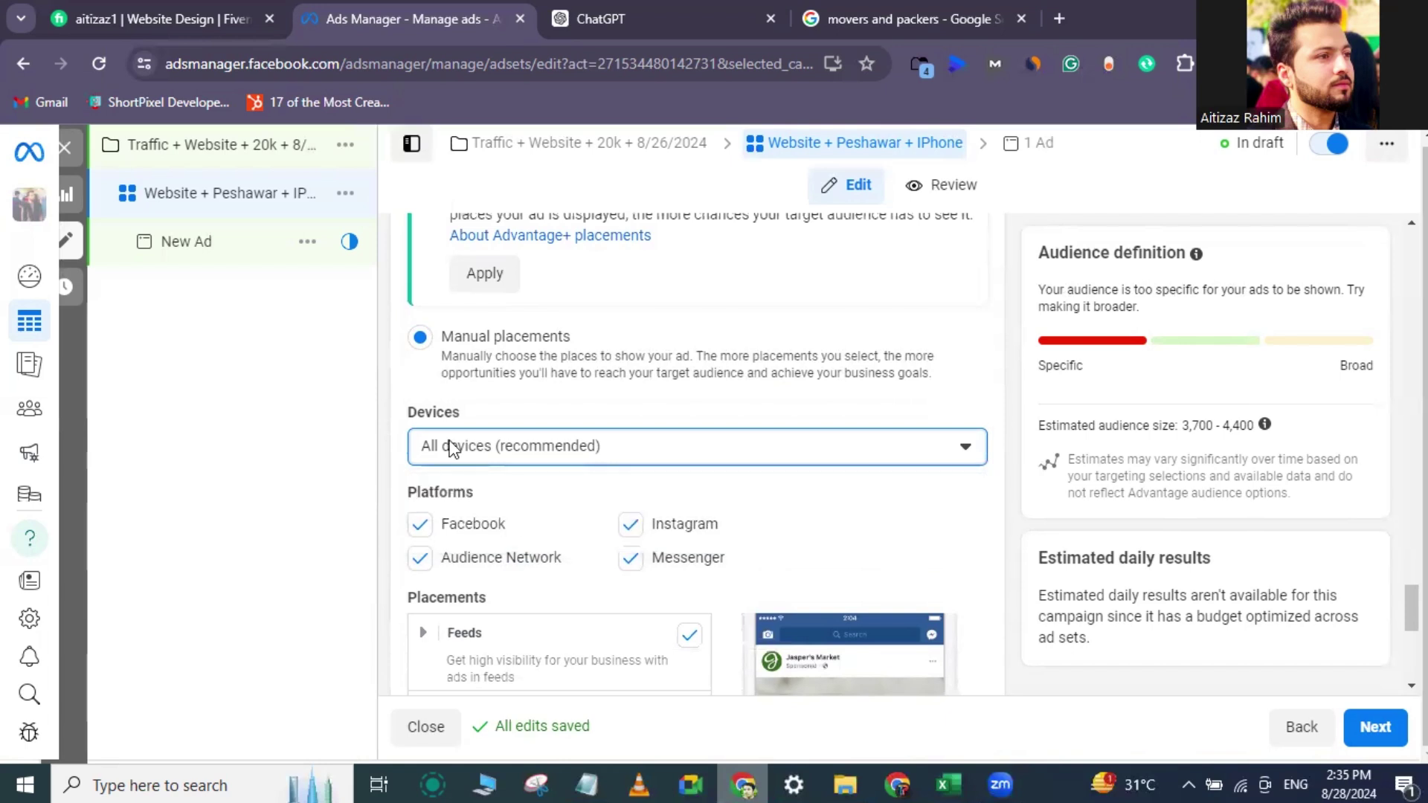
click(400, 413)
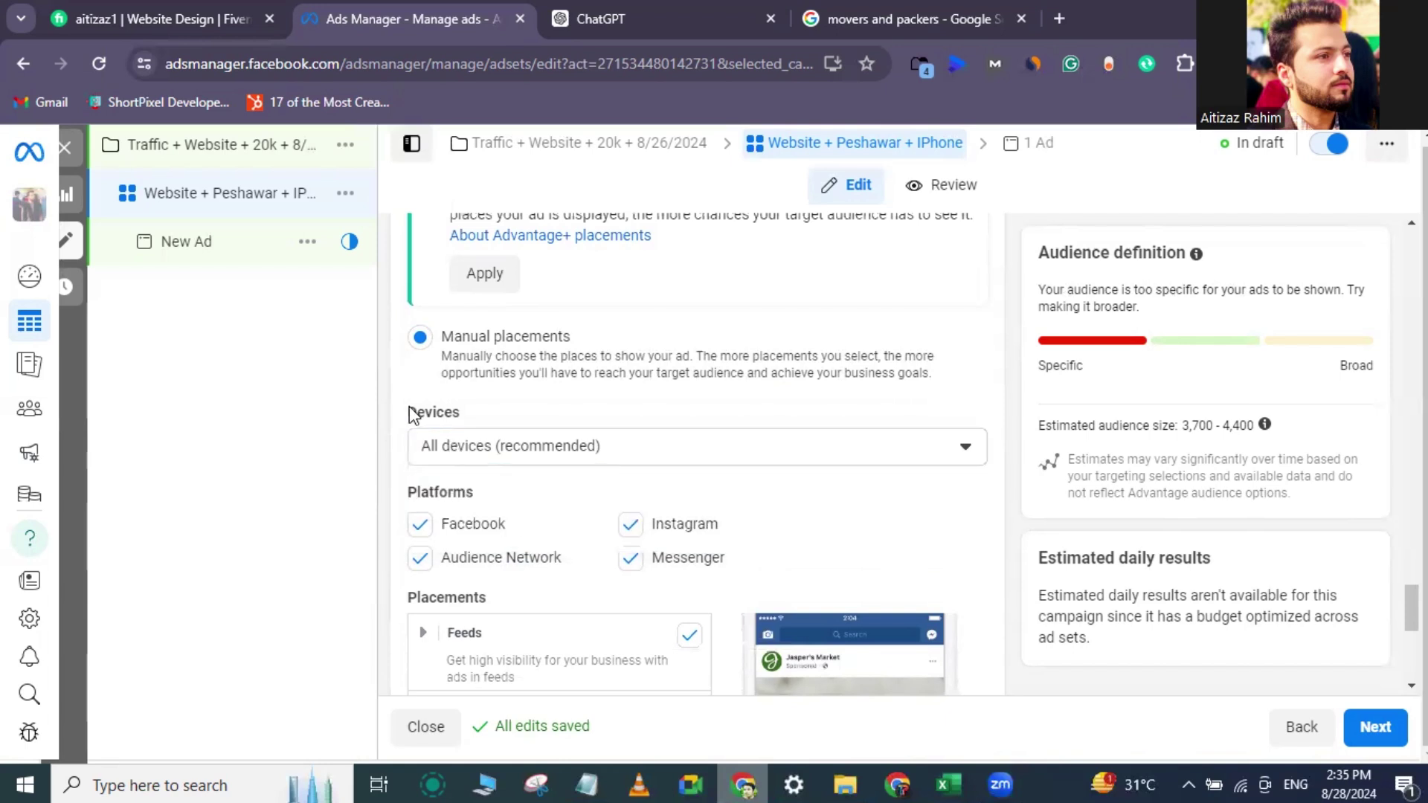
Restrict the ad platforms to Facebook by deselecting Messenger, Instagram and Audience Network.
scroll(409, 410, down, 2)
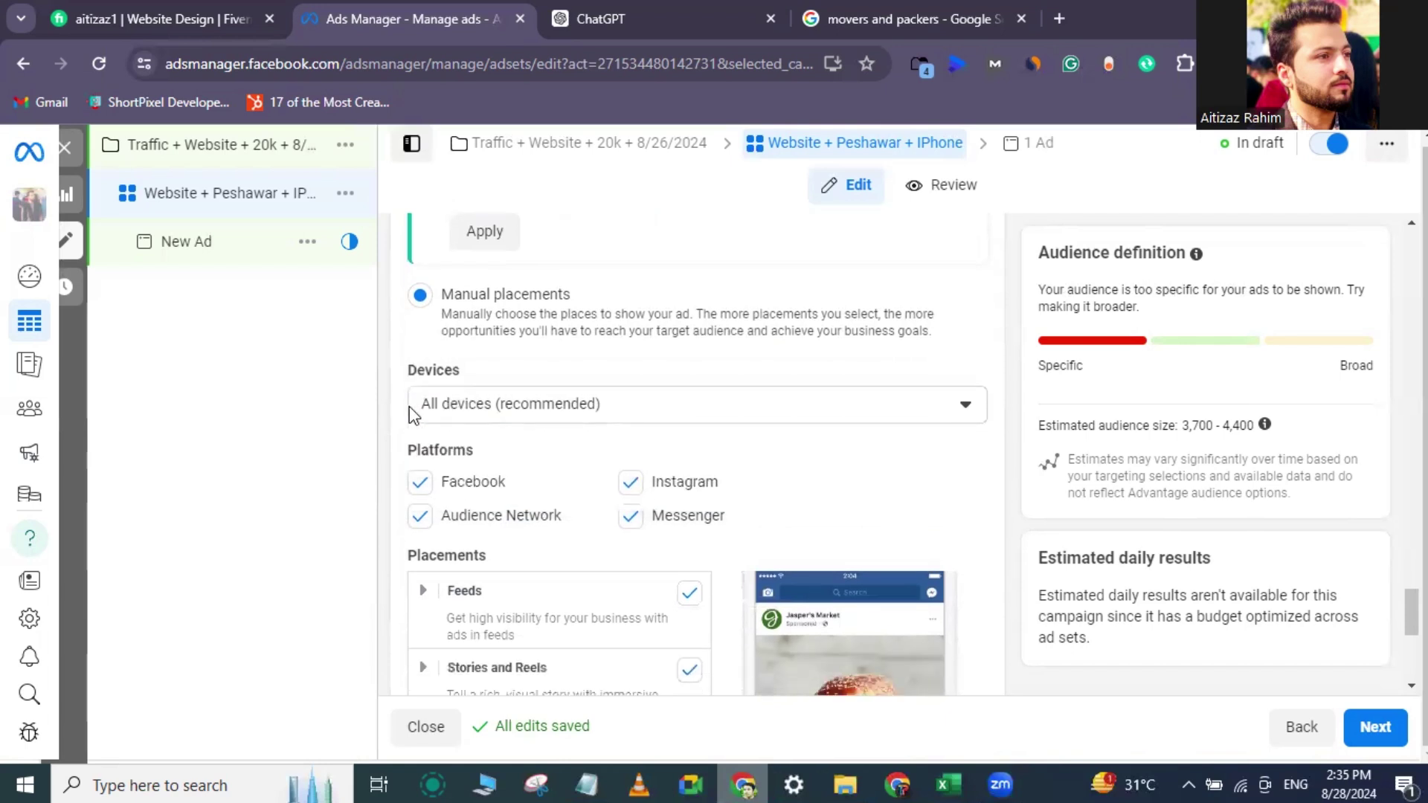
scroll(403, 418, down, 2)
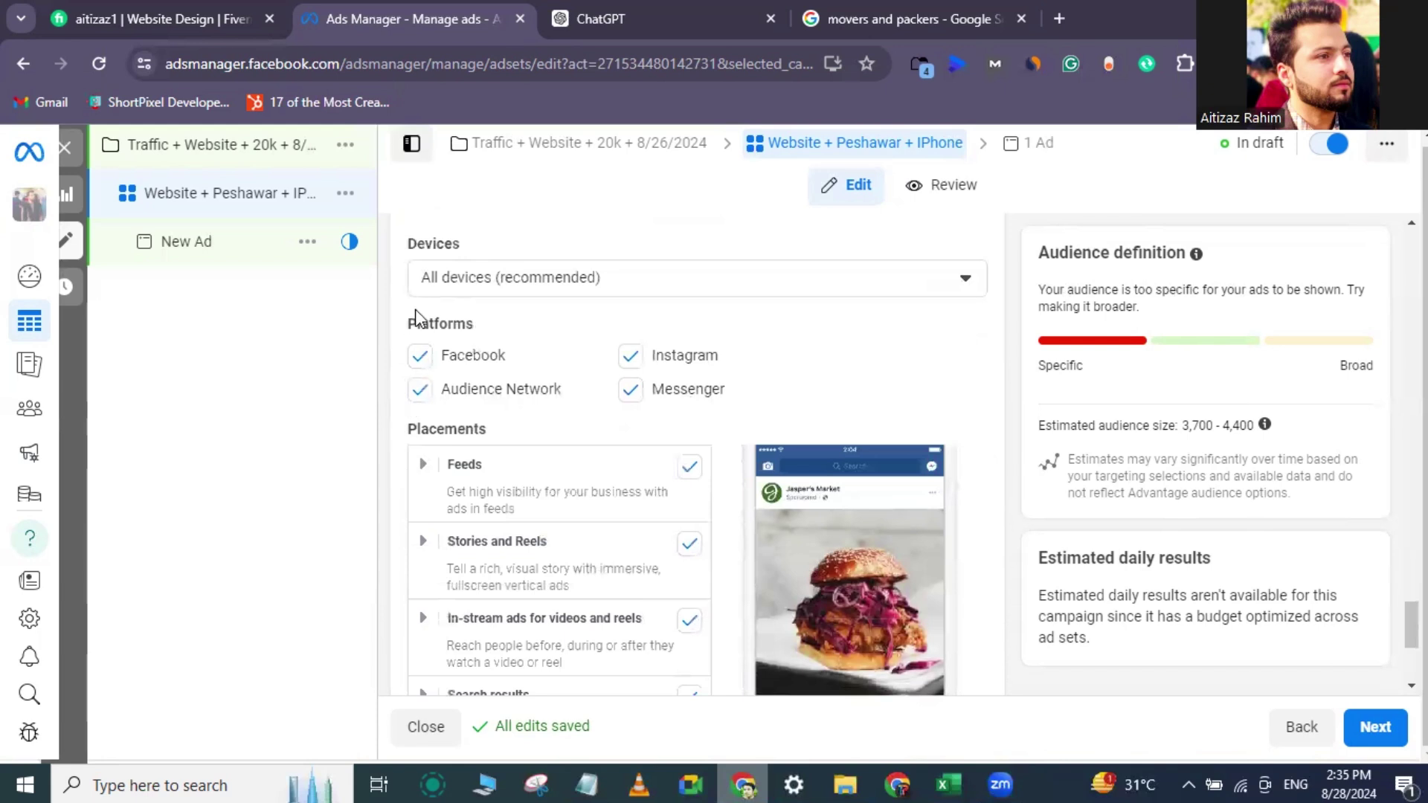
double_click(429, 329)
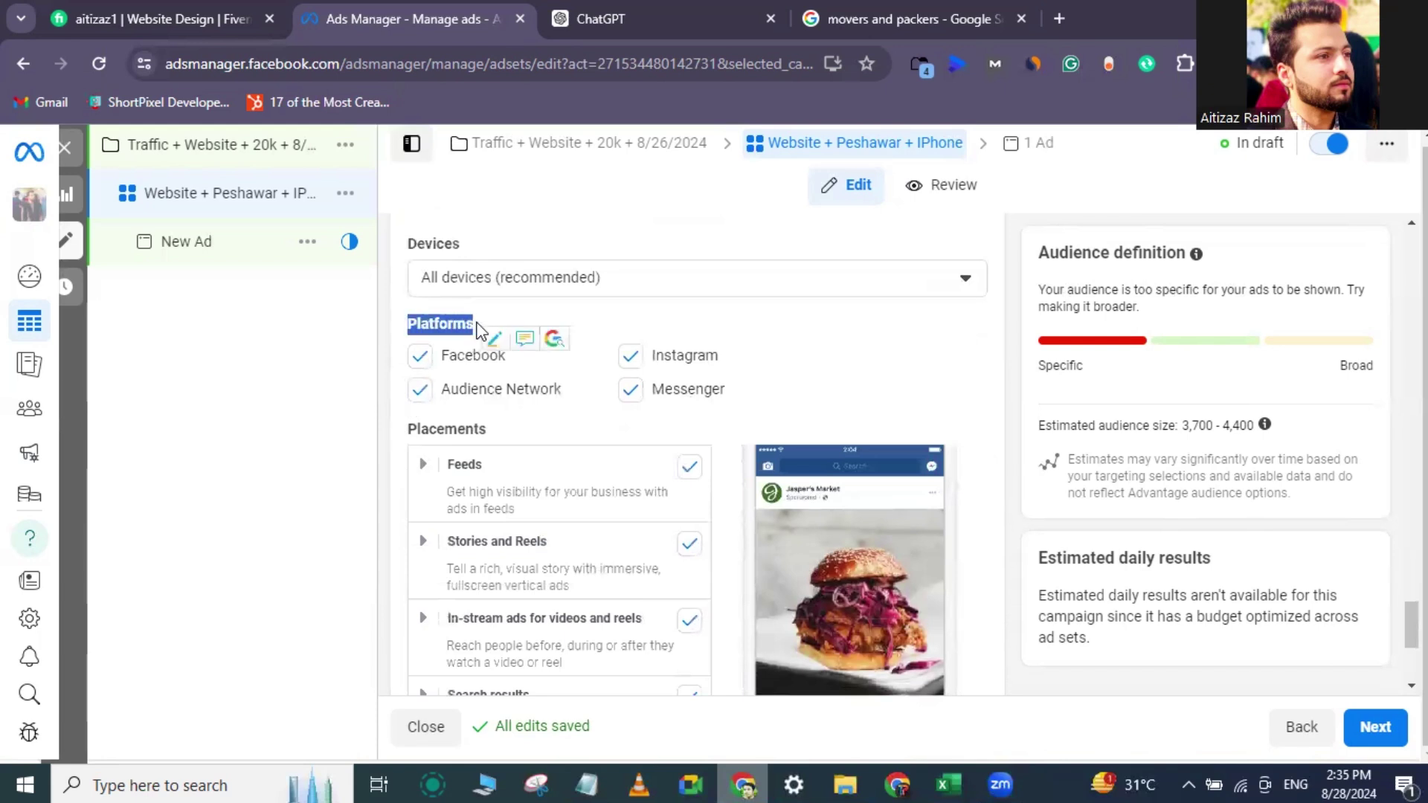
click(460, 330)
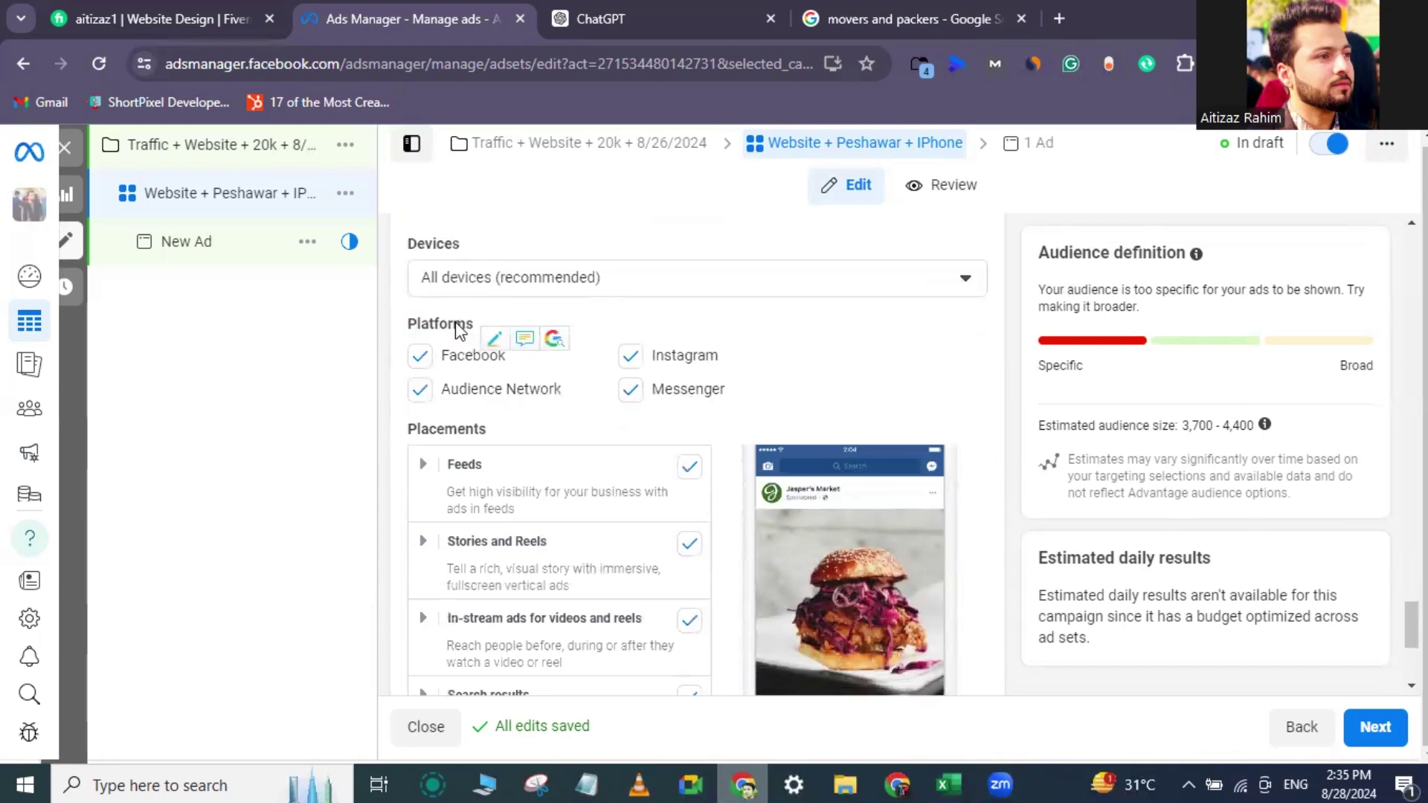
scroll(455, 327, up, 4)
scroll(455, 327, up, 2)
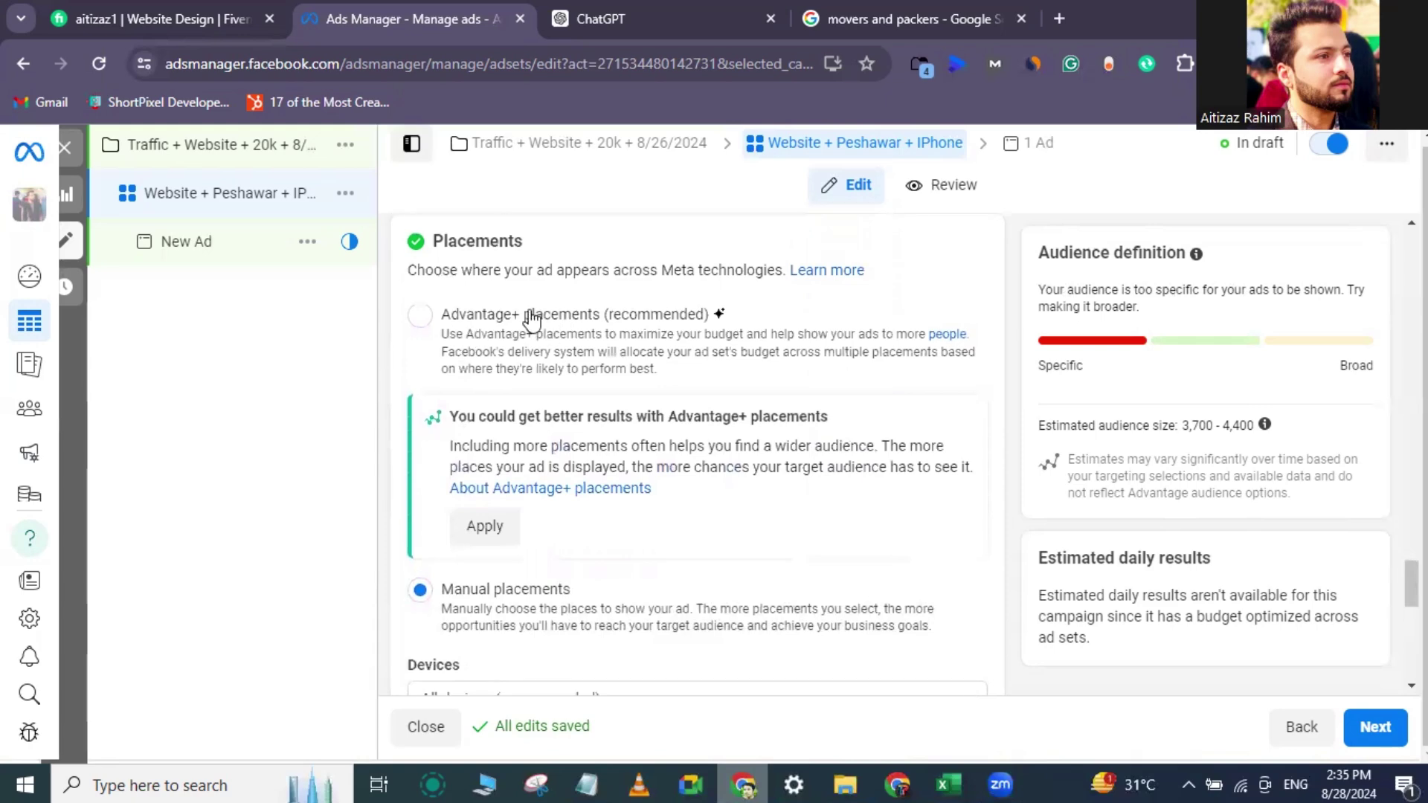
scroll(499, 327, down, 6)
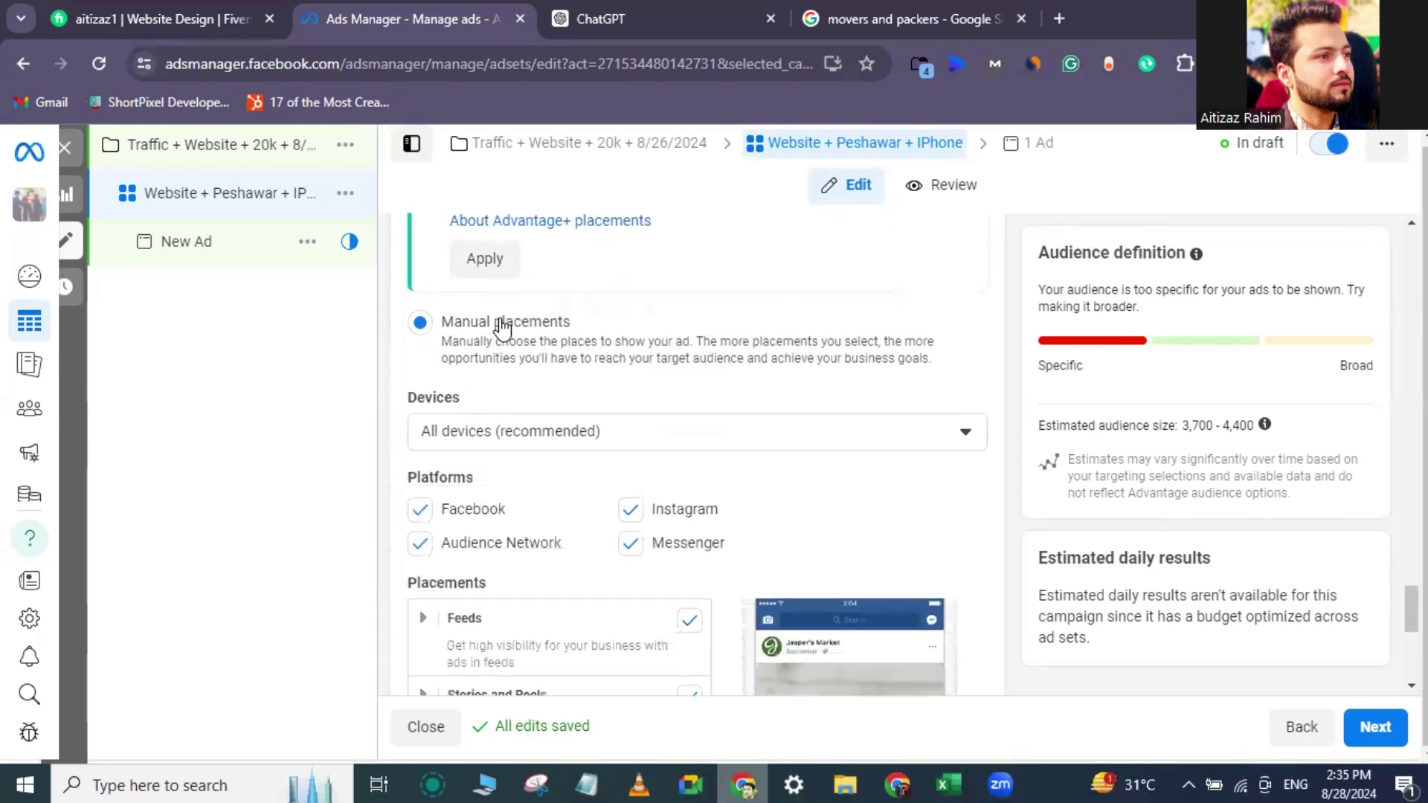
click(629, 366)
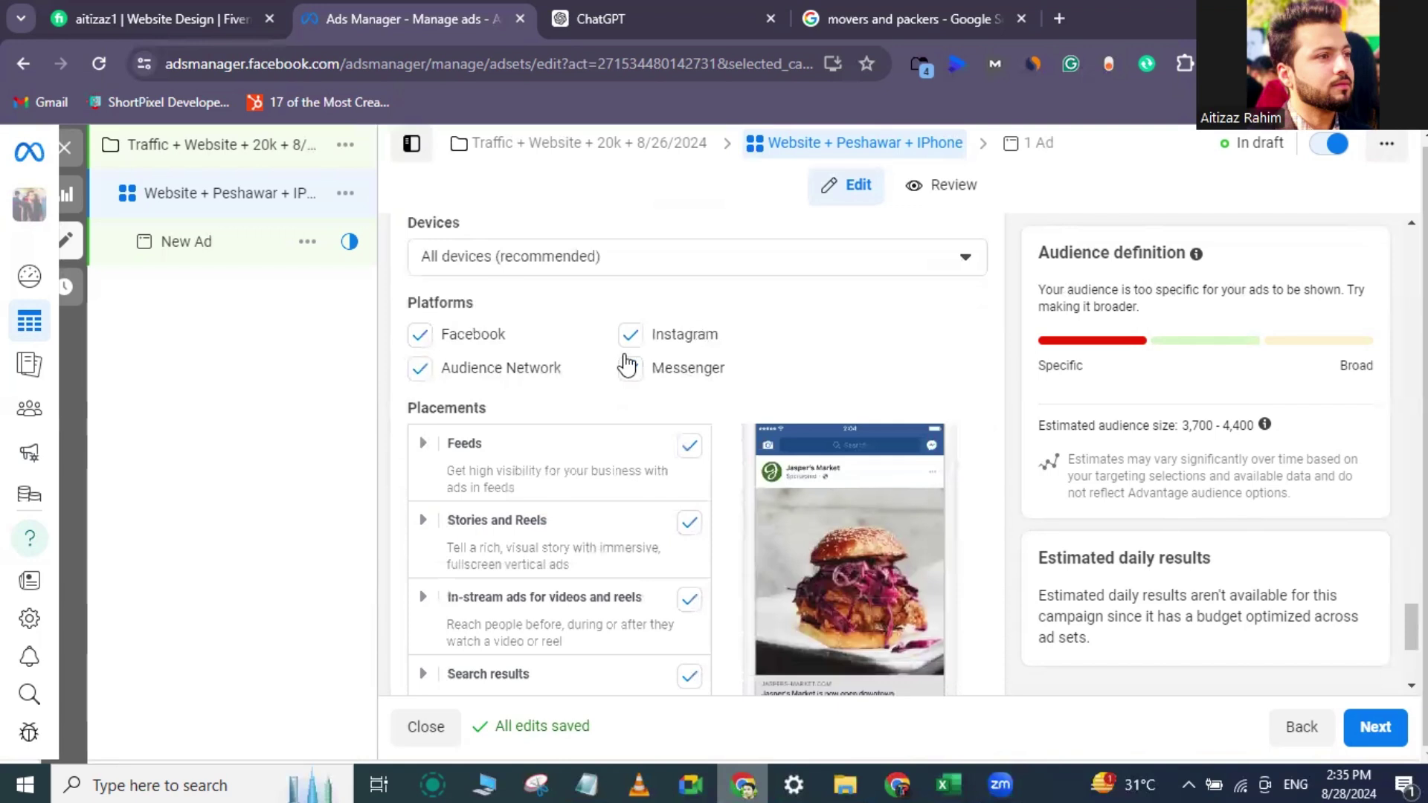
click(629, 365)
click(631, 370)
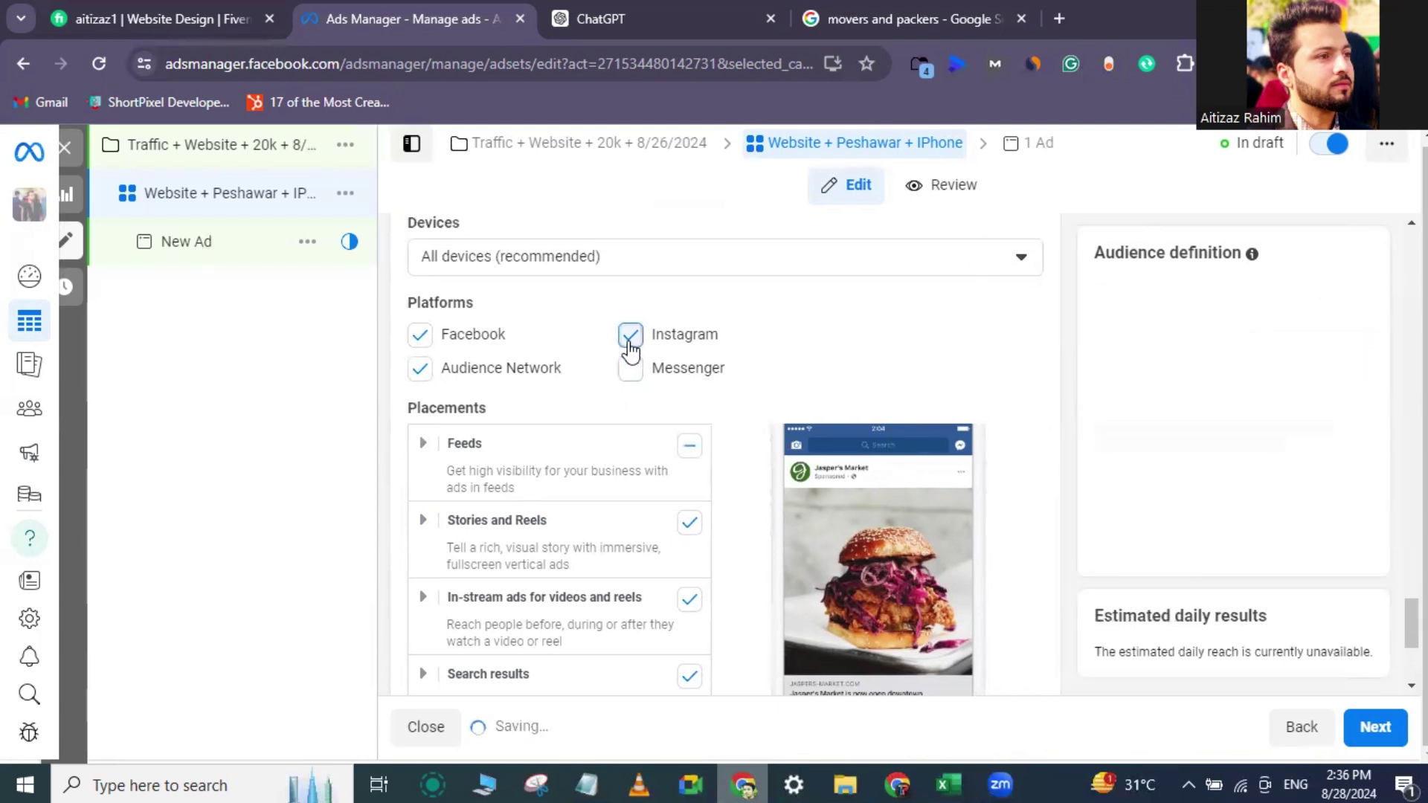
click(630, 342)
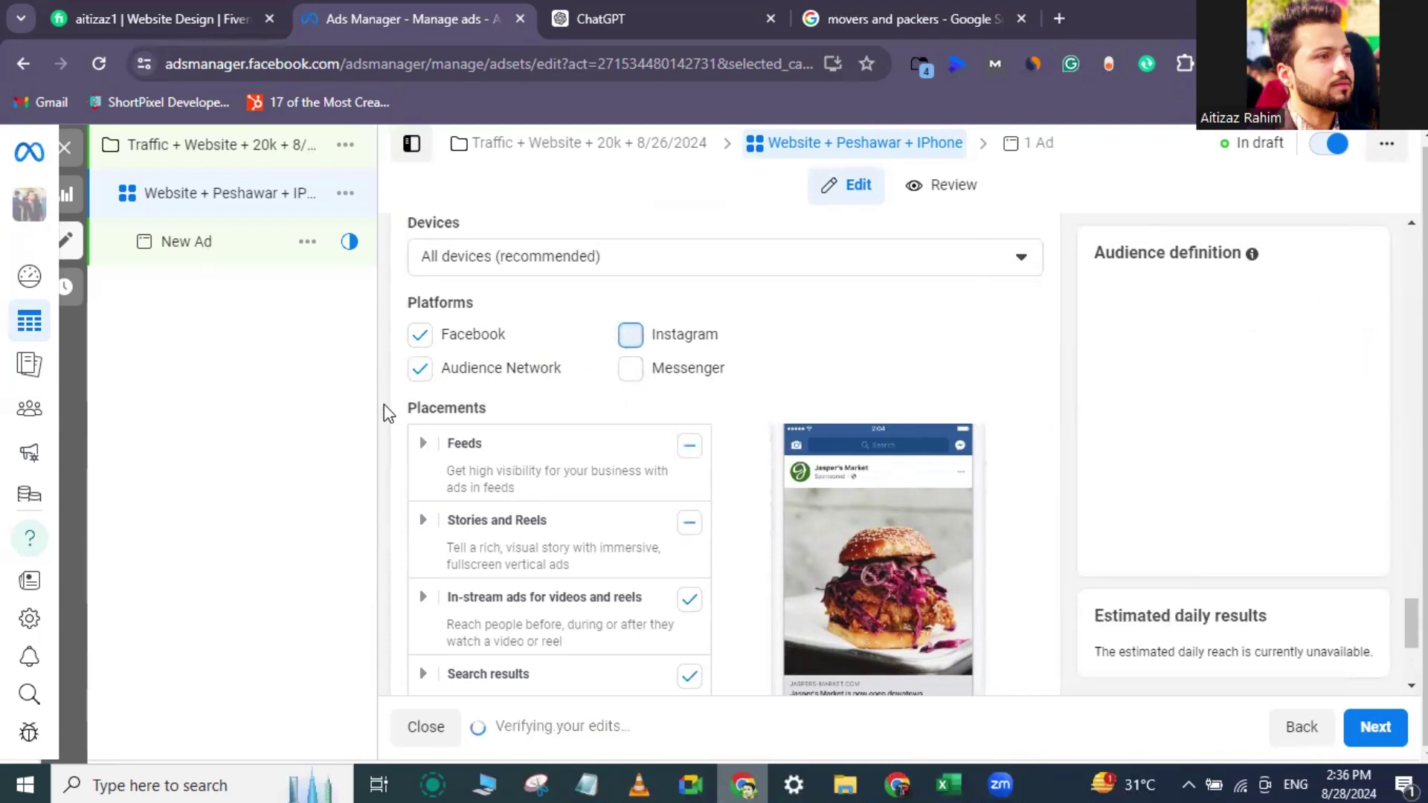
click(421, 369)
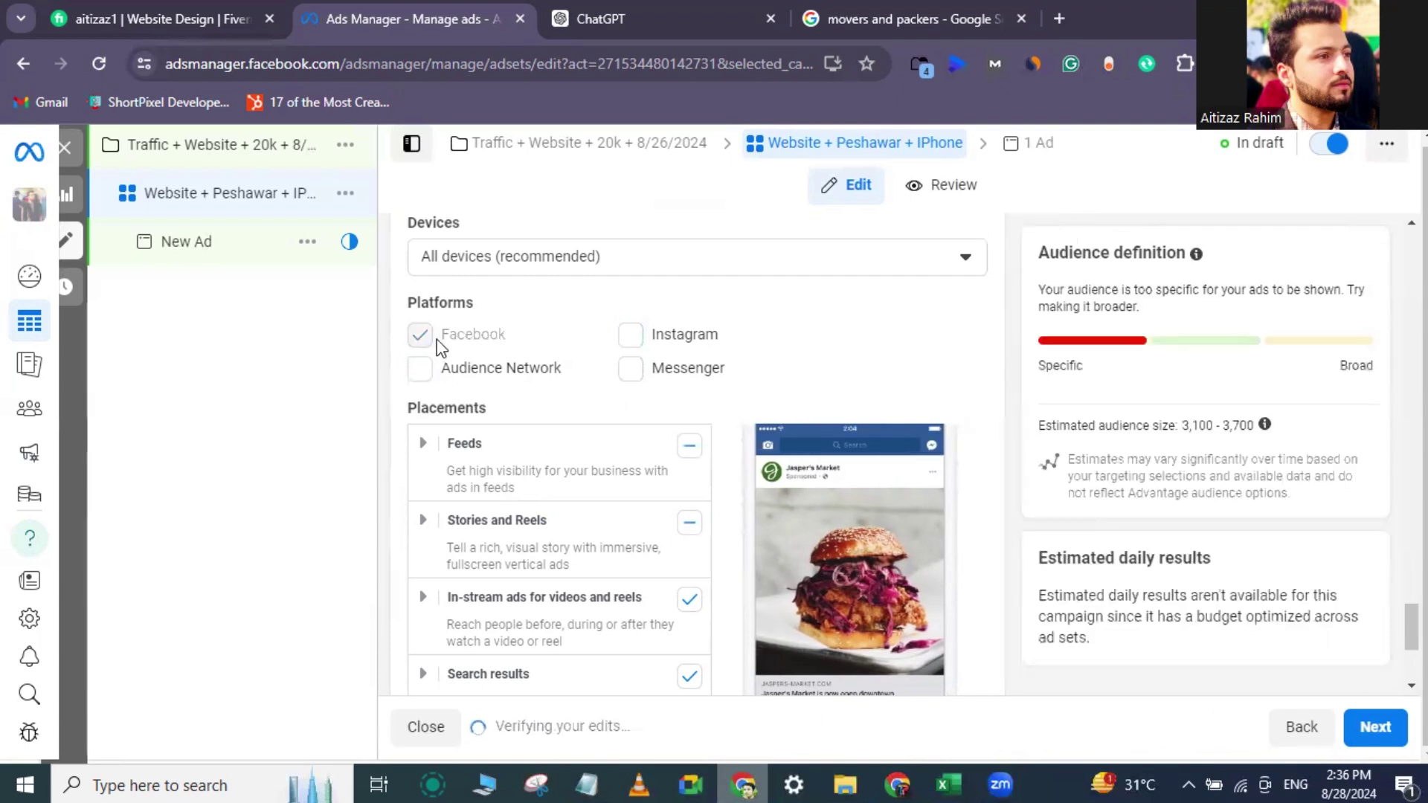
Expand the Feeds placements and exclude the Facebook right column.
scroll(407, 385, down, 1)
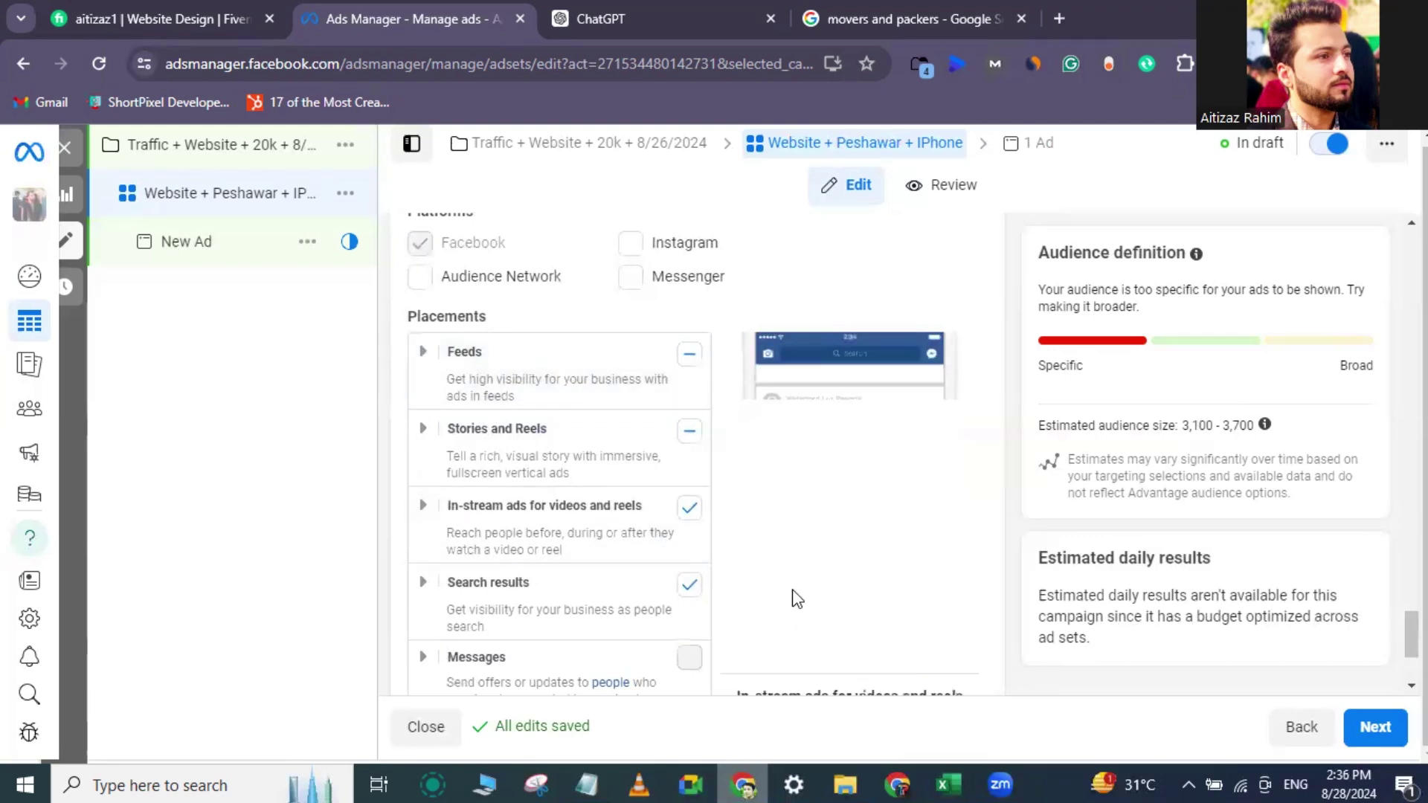
click(423, 353)
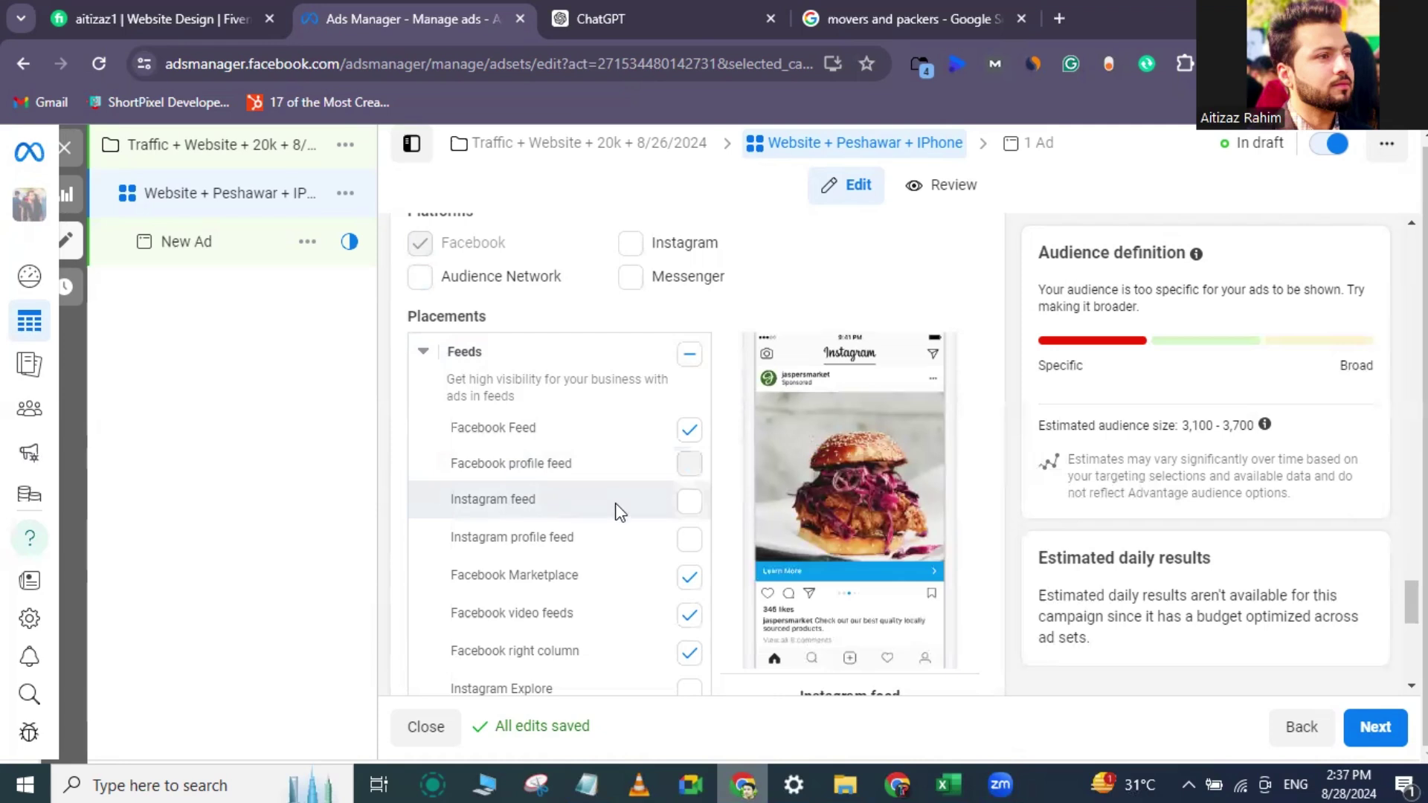
scroll(616, 507, up, 1)
scroll(561, 513, down, 2)
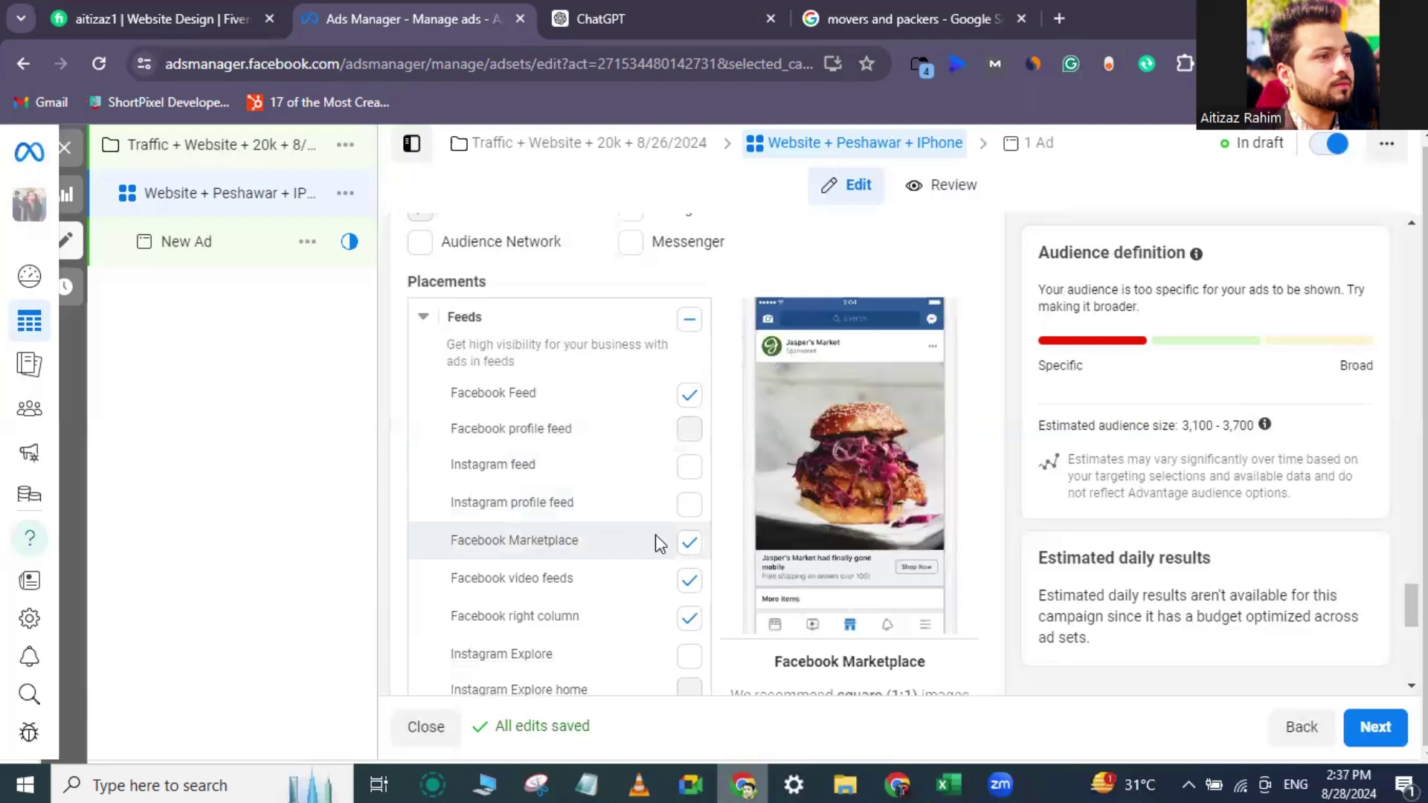
scroll(567, 554, down, 1)
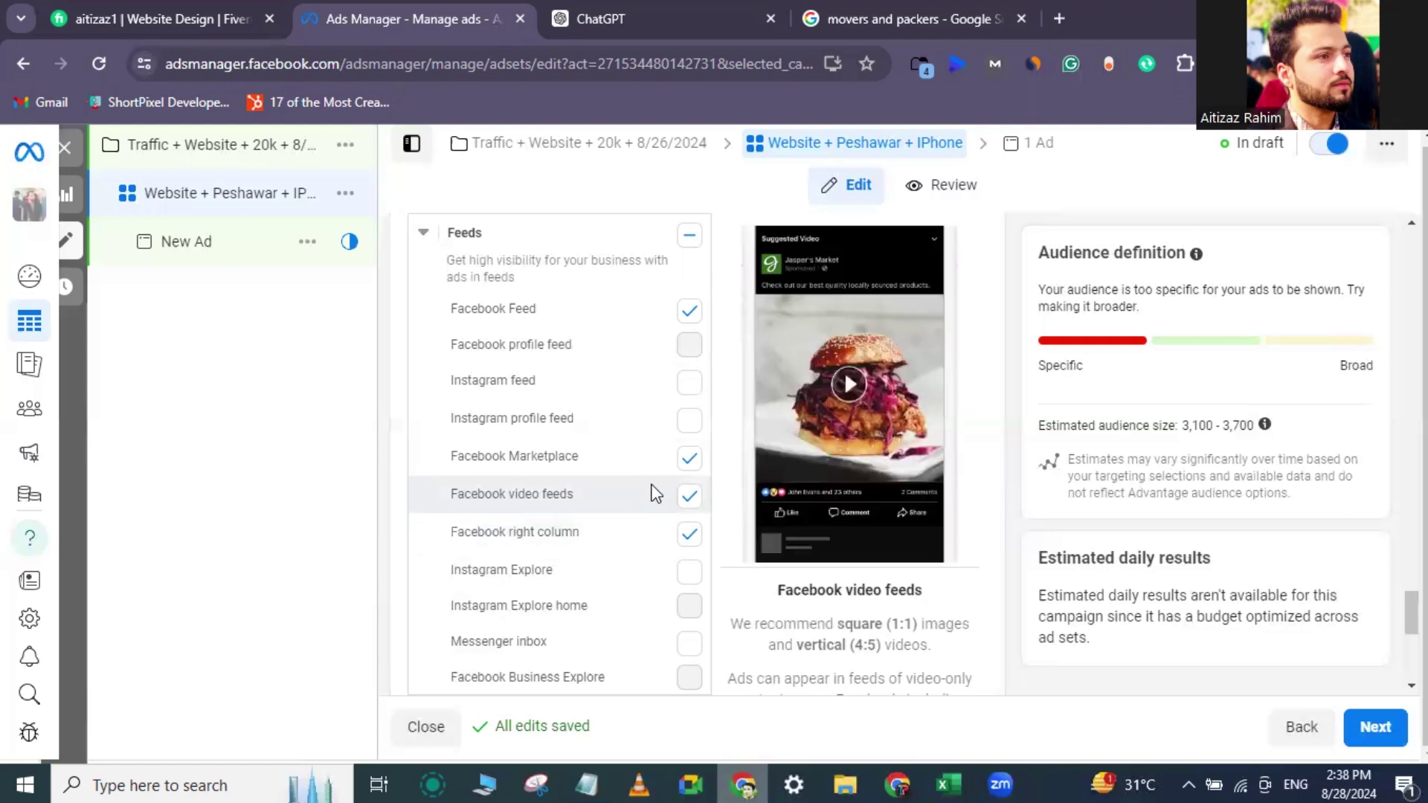
click(690, 496)
click(690, 498)
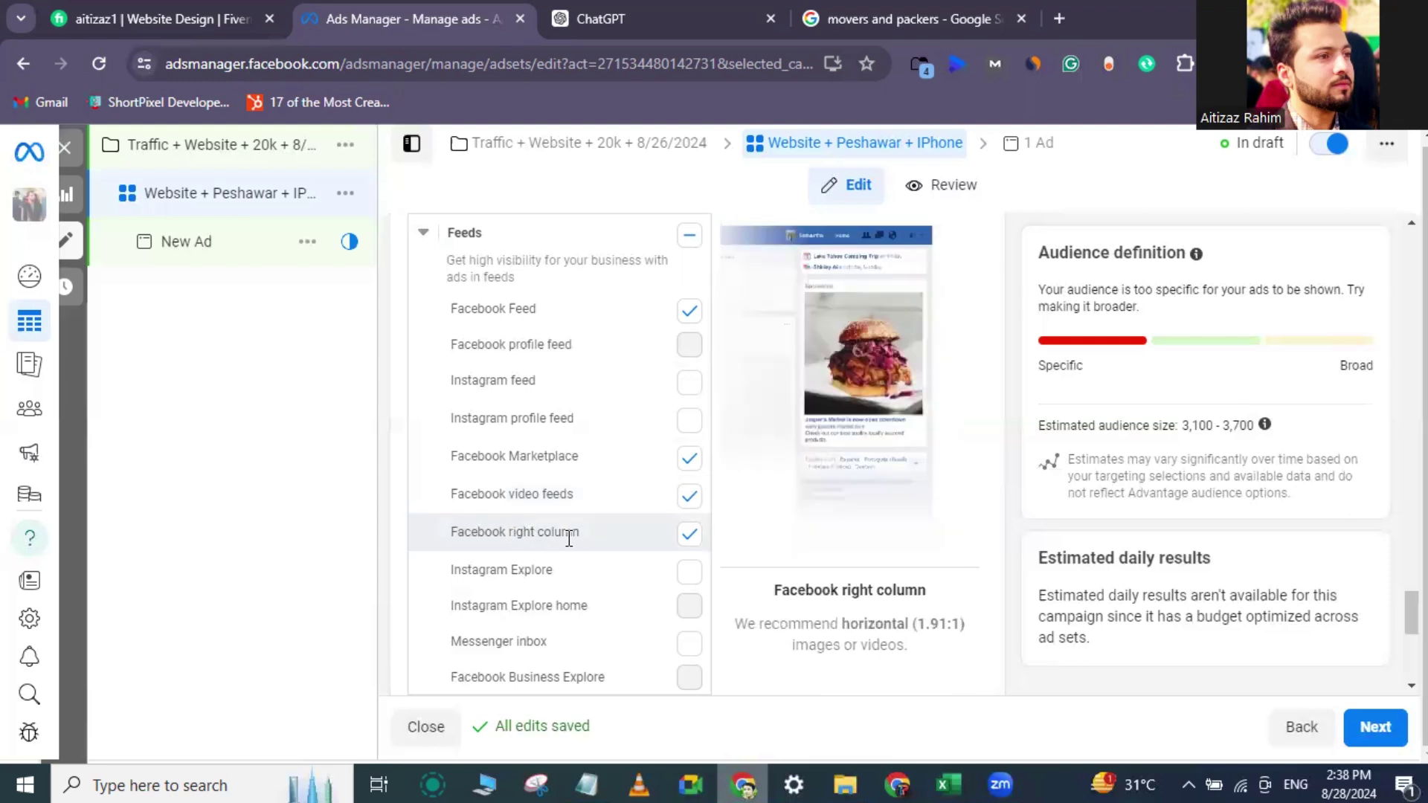
click(689, 535)
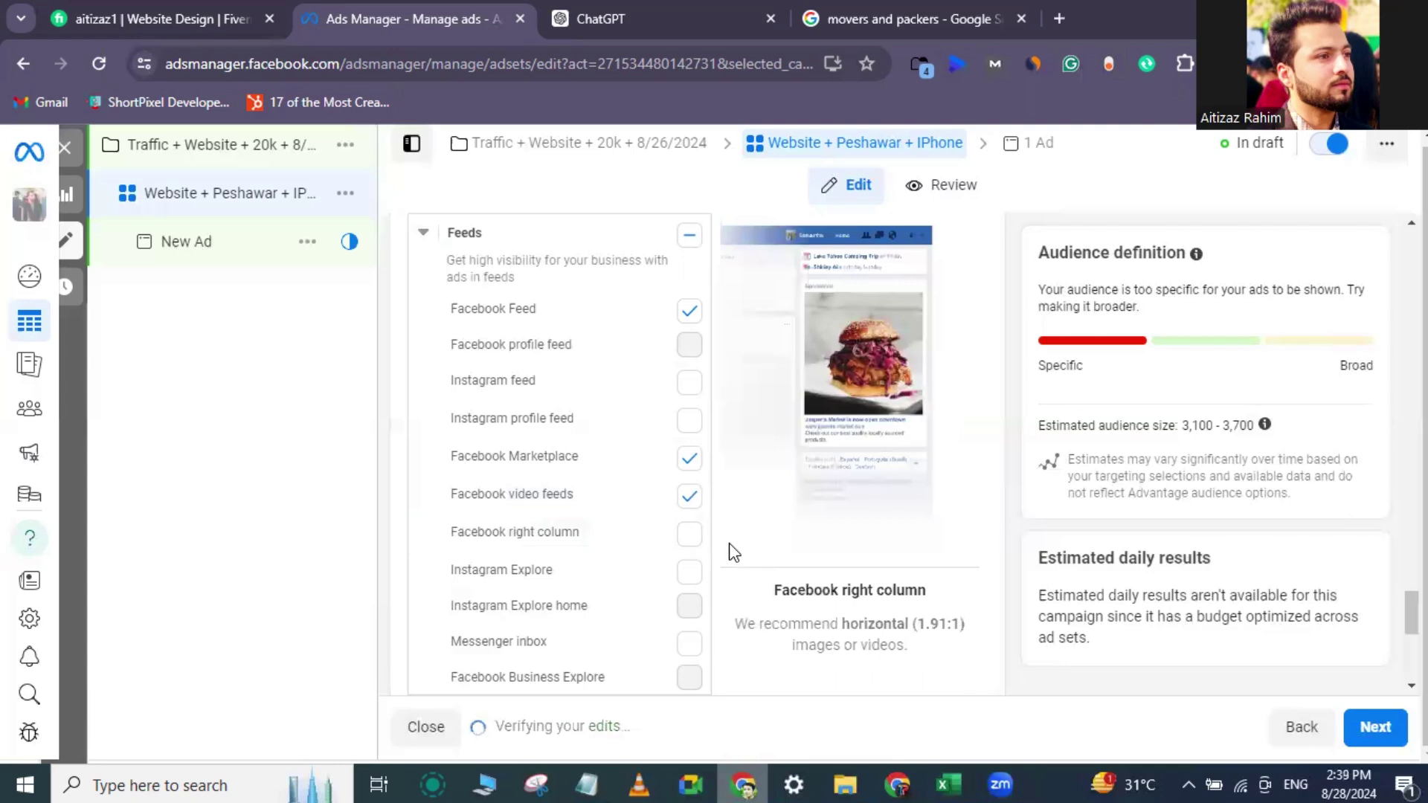
Review the individual placements in the Stories and Reels group, then collapse it.
scroll(594, 535, down, 2)
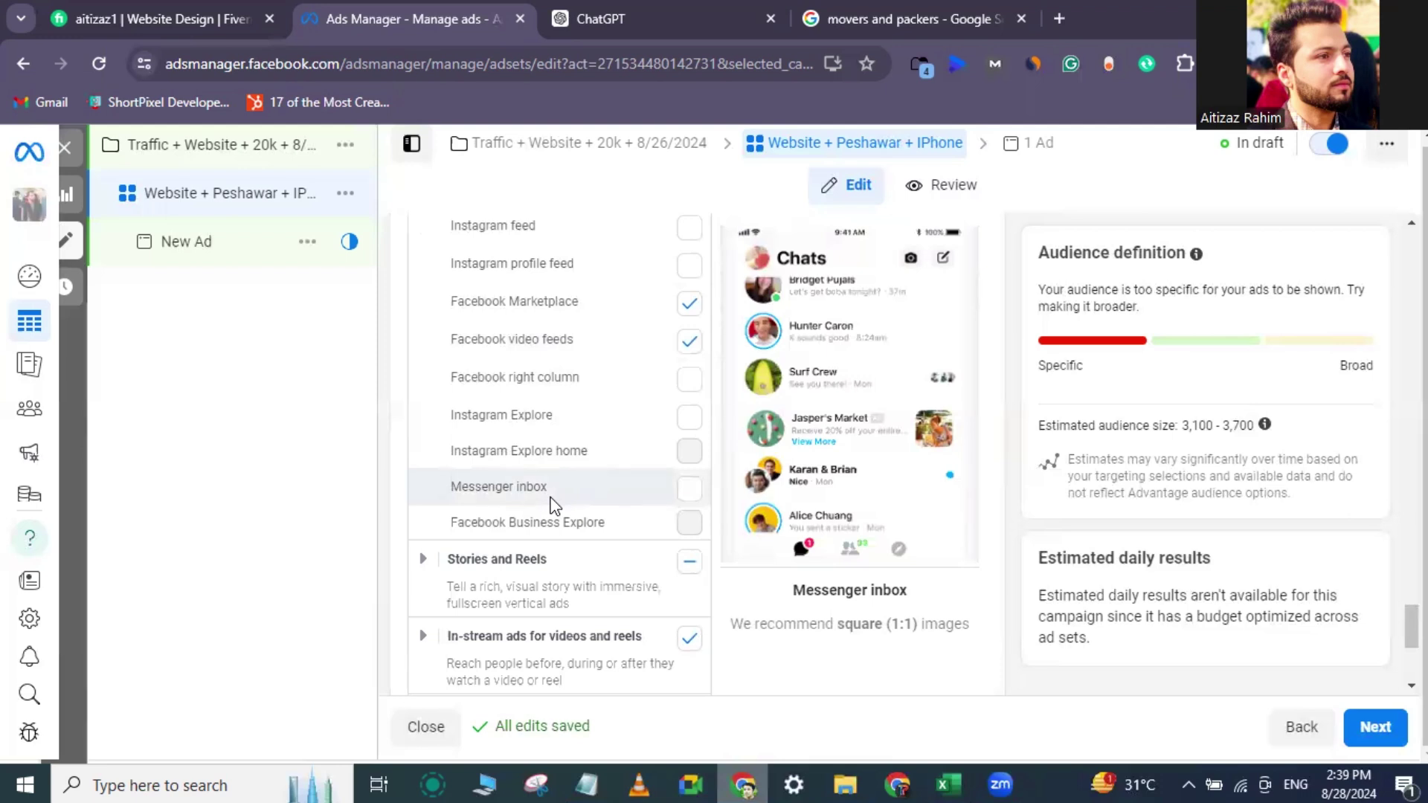
scroll(550, 504, down, 1)
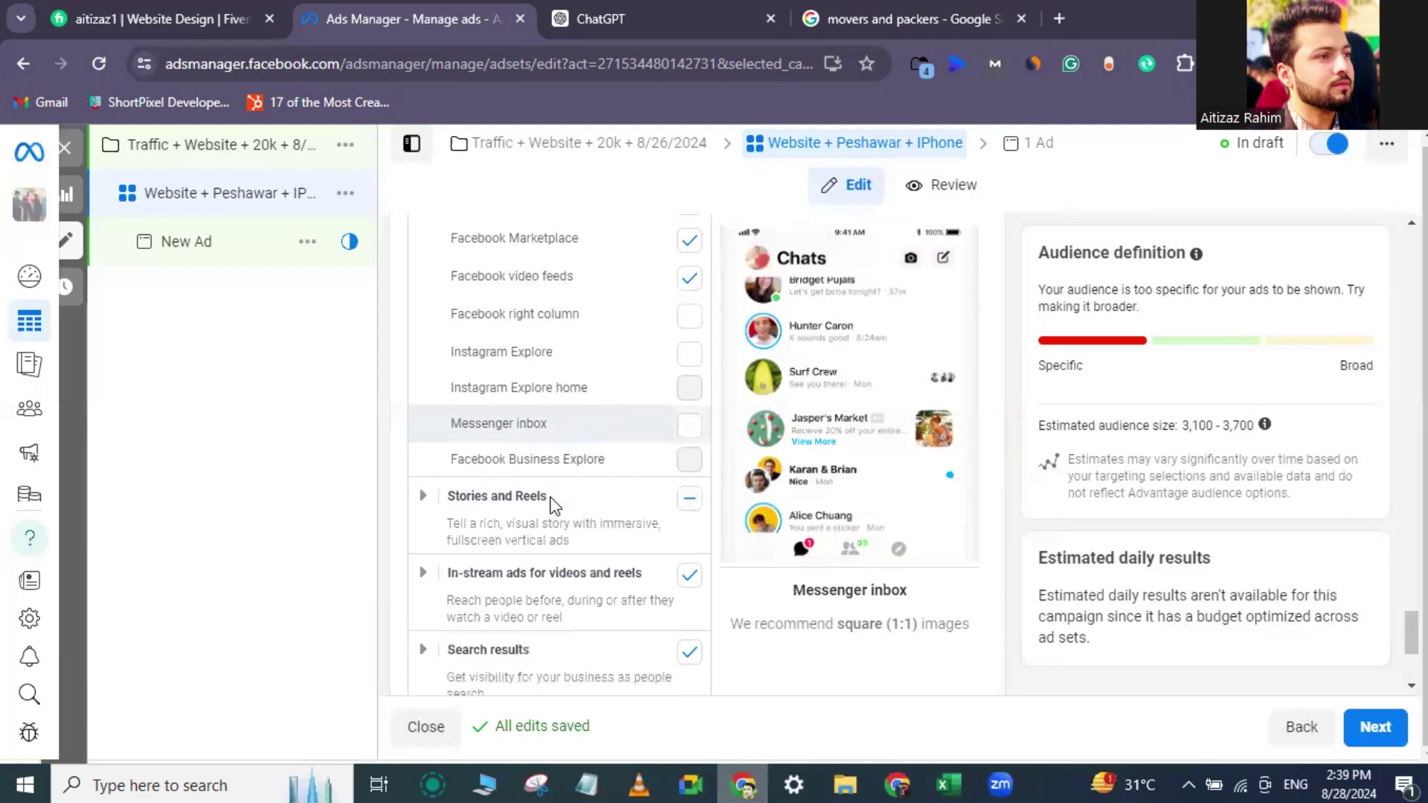
click(421, 491)
scroll(417, 501, down, 2)
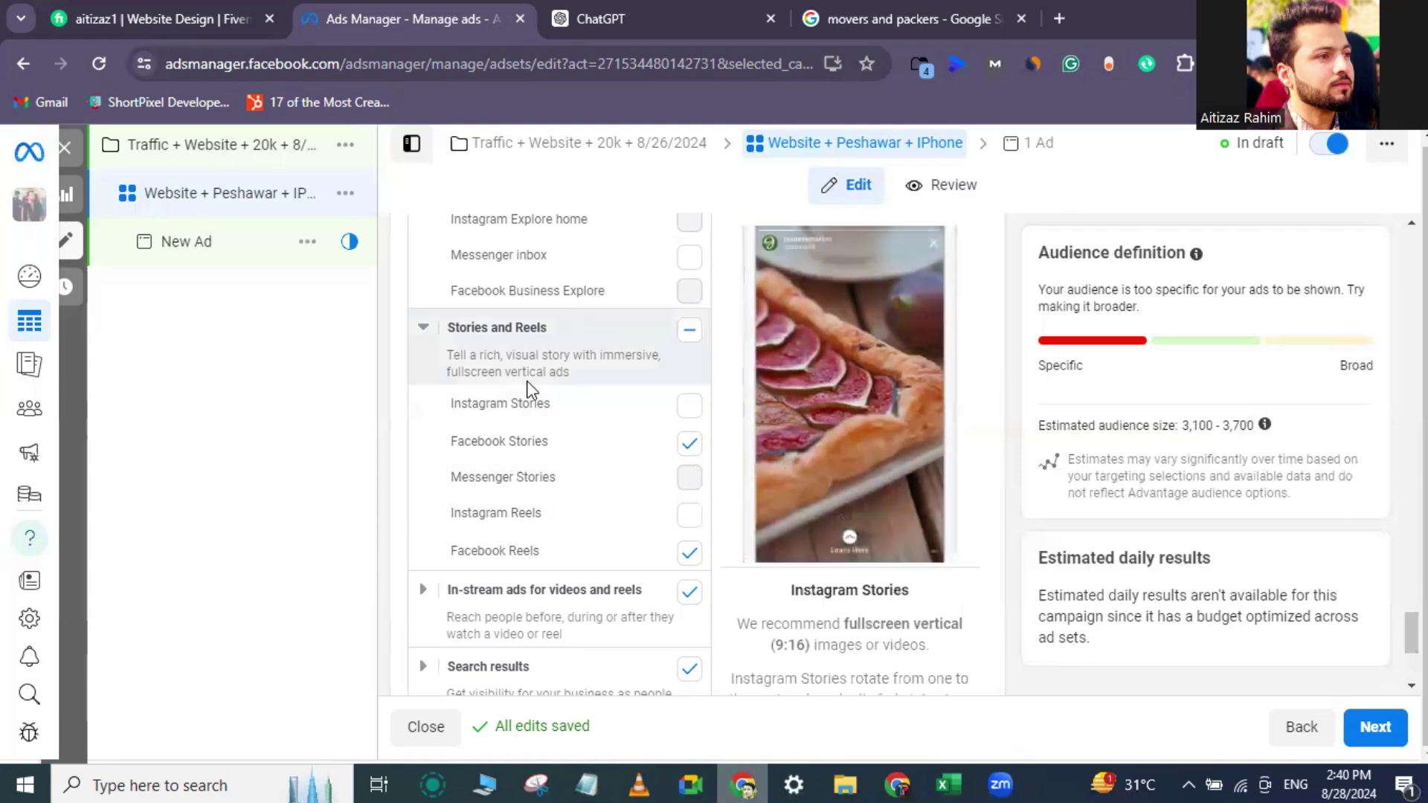
click(421, 336)
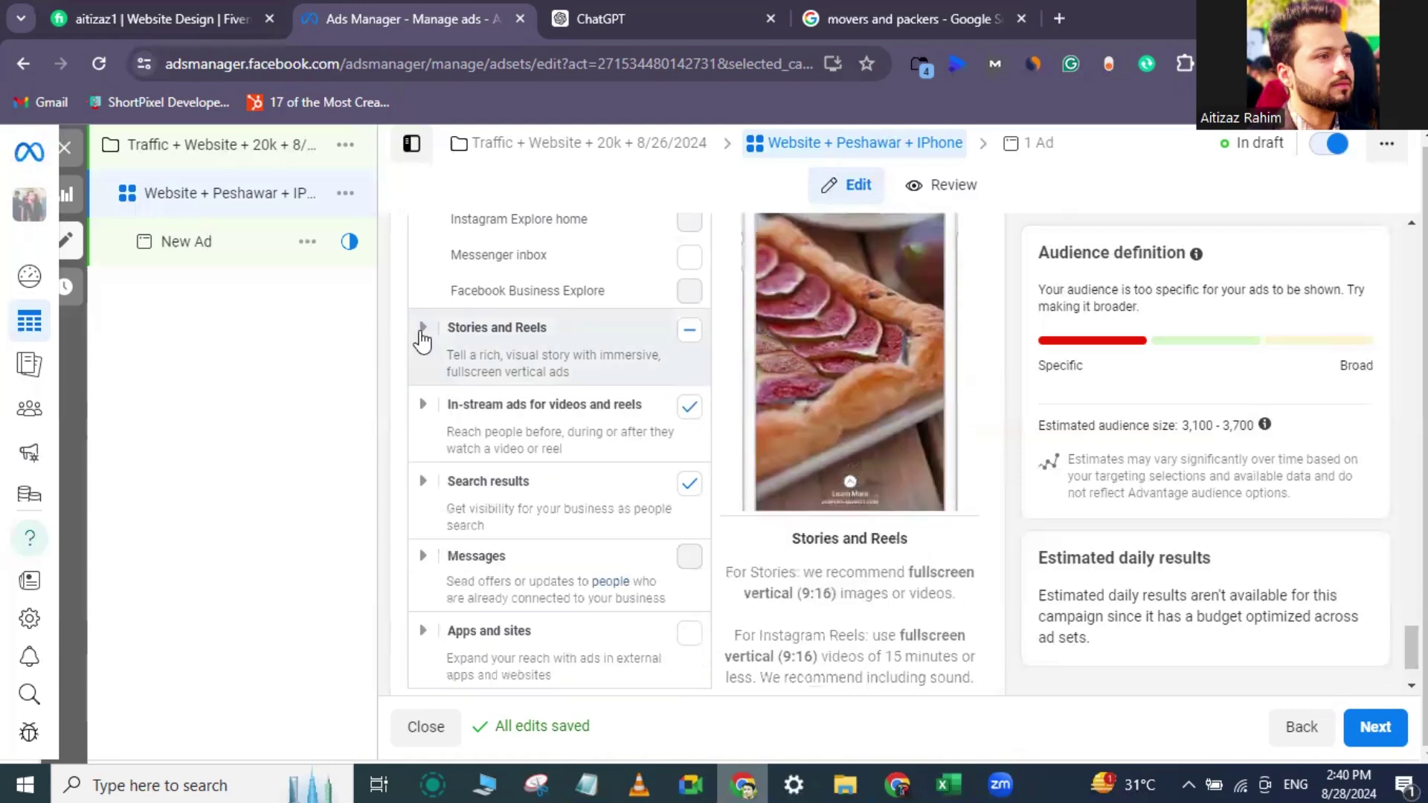
Examine the placements offered under In-stream ads for videos and reels and under Search results.
scroll(422, 336, down, 1)
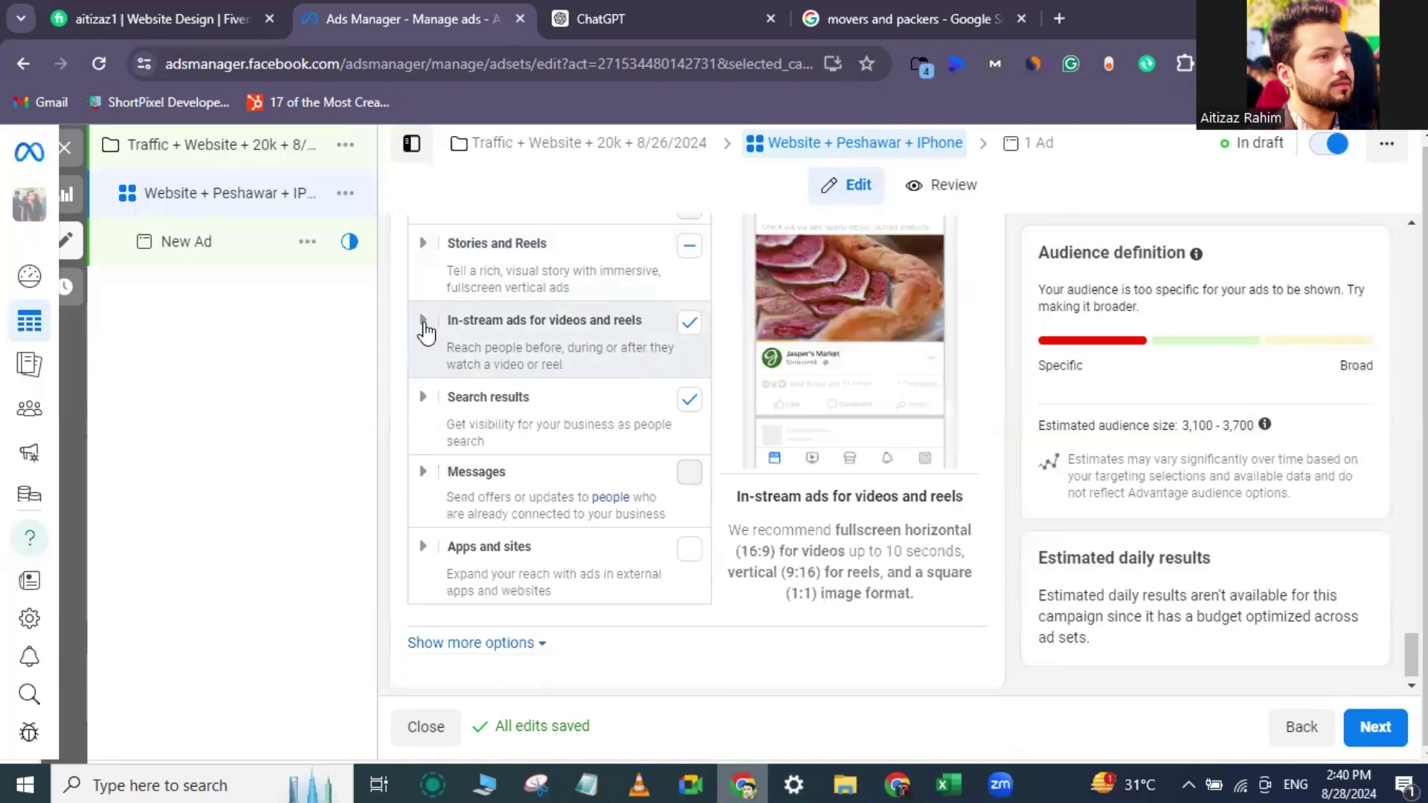
click(423, 322)
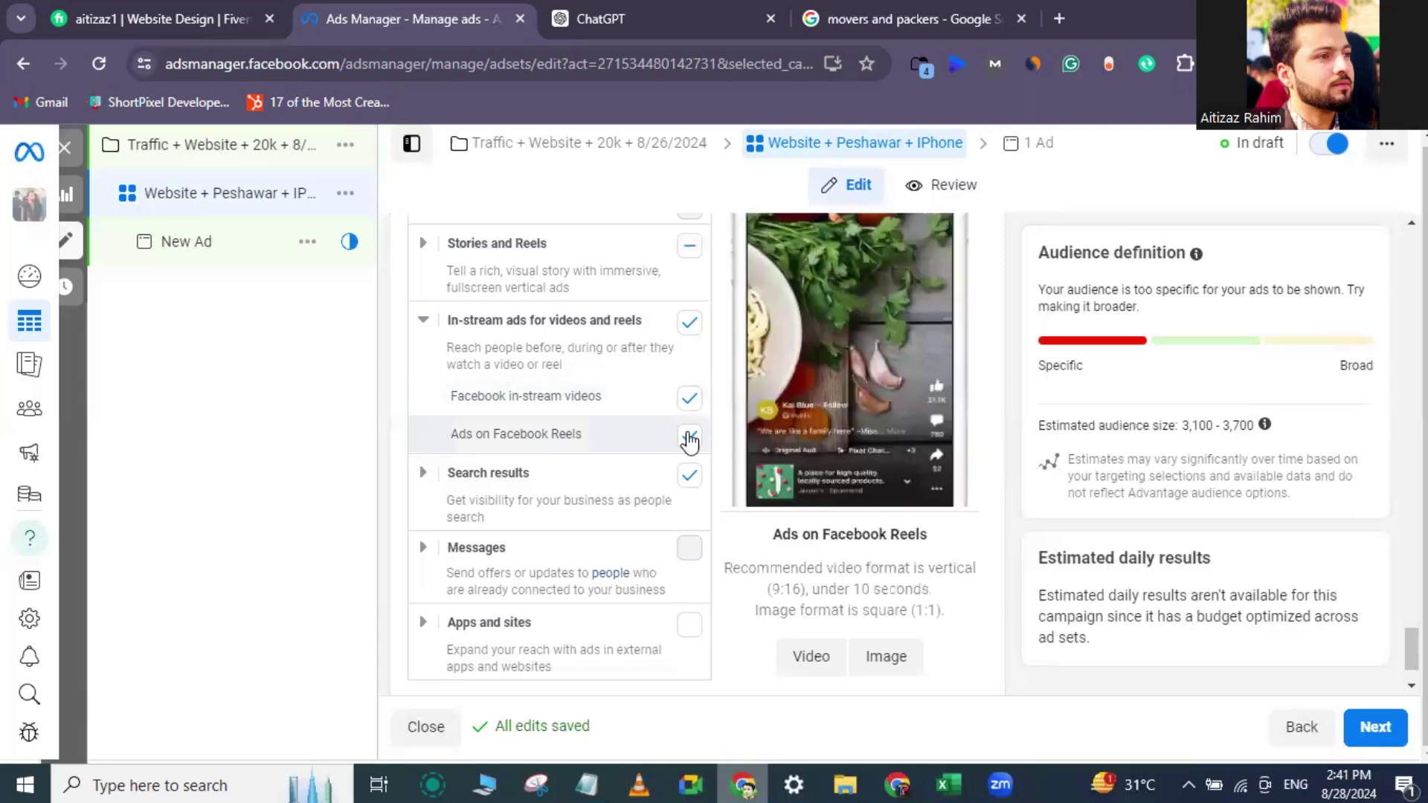
click(420, 474)
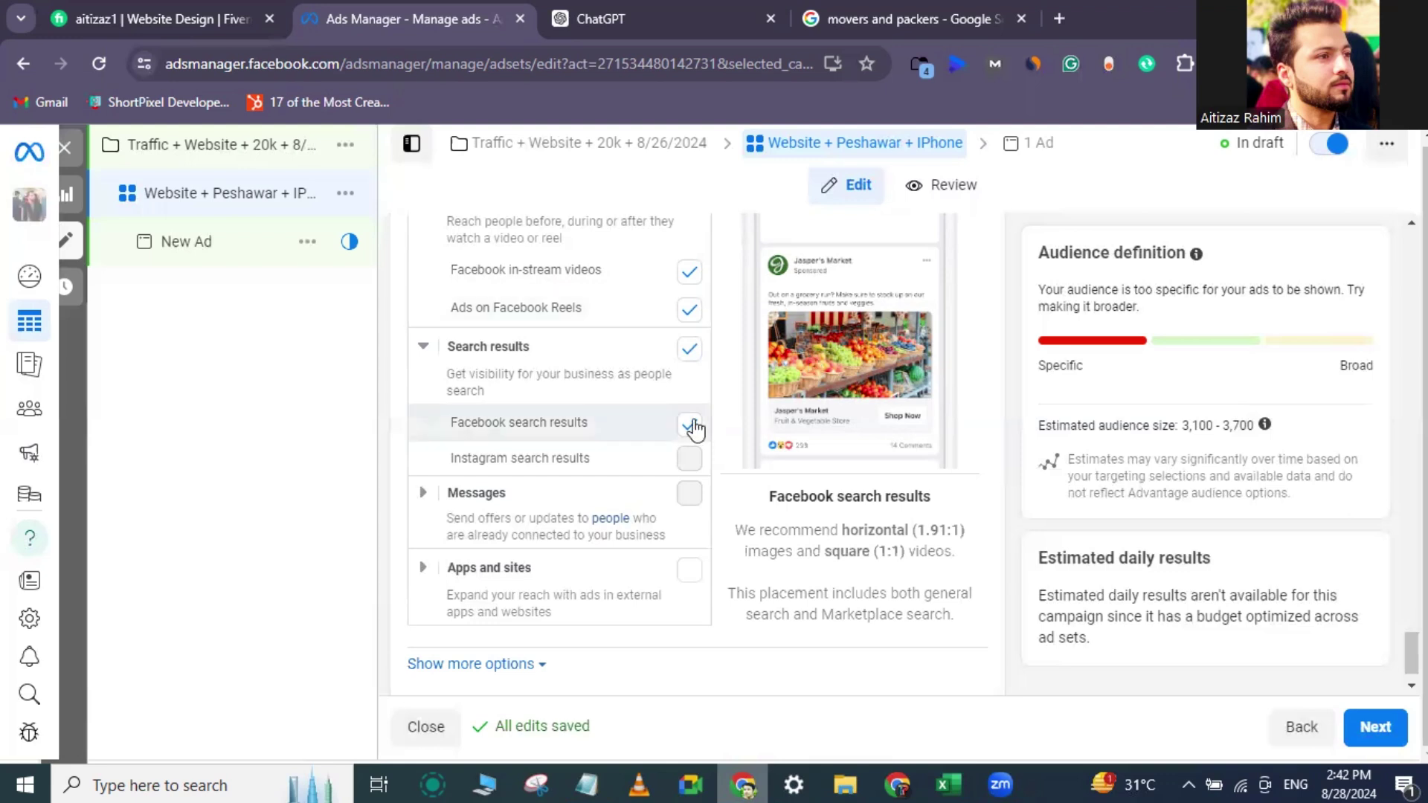
click(425, 350)
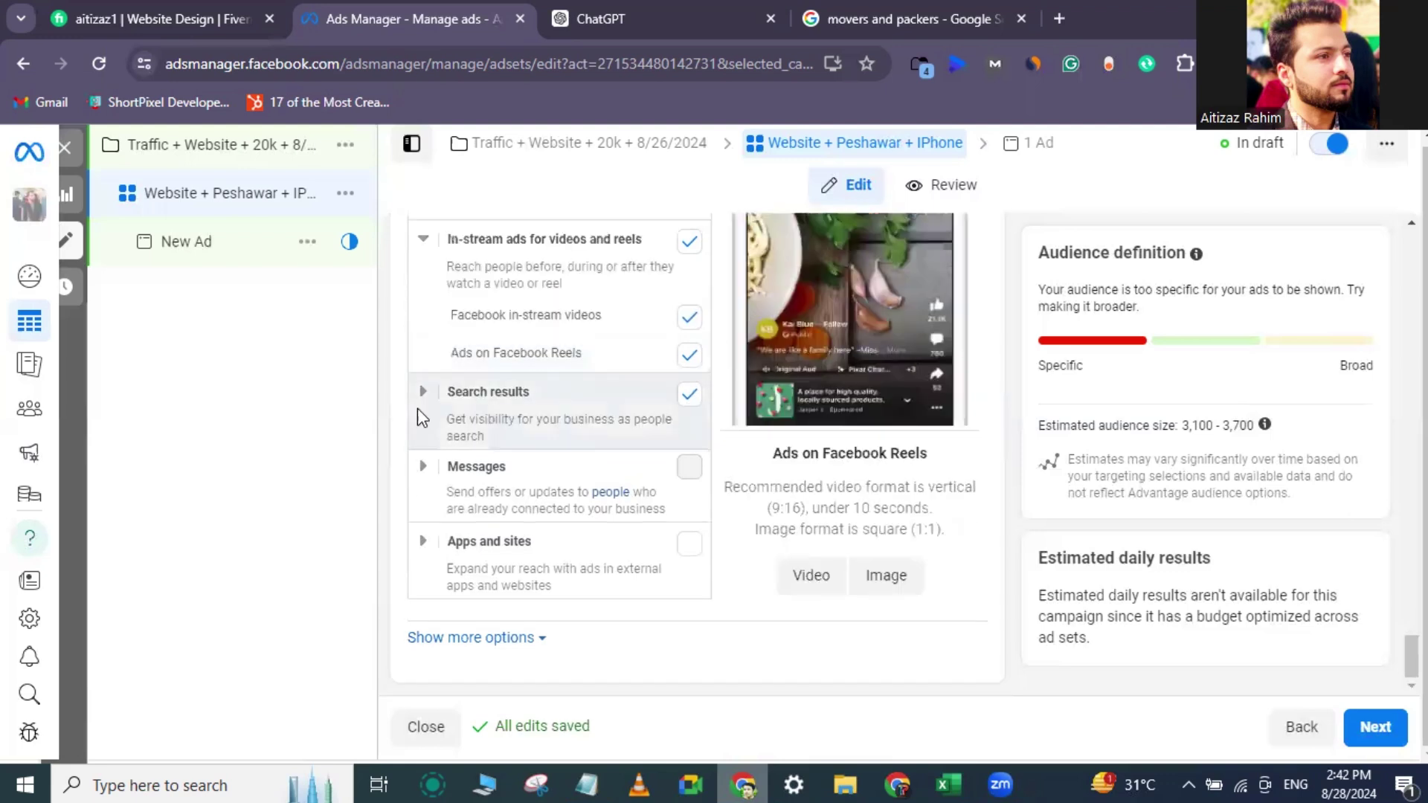
Inspect the placements in the Messages and Apps and sites groups, collapsing each one again.
click(419, 467)
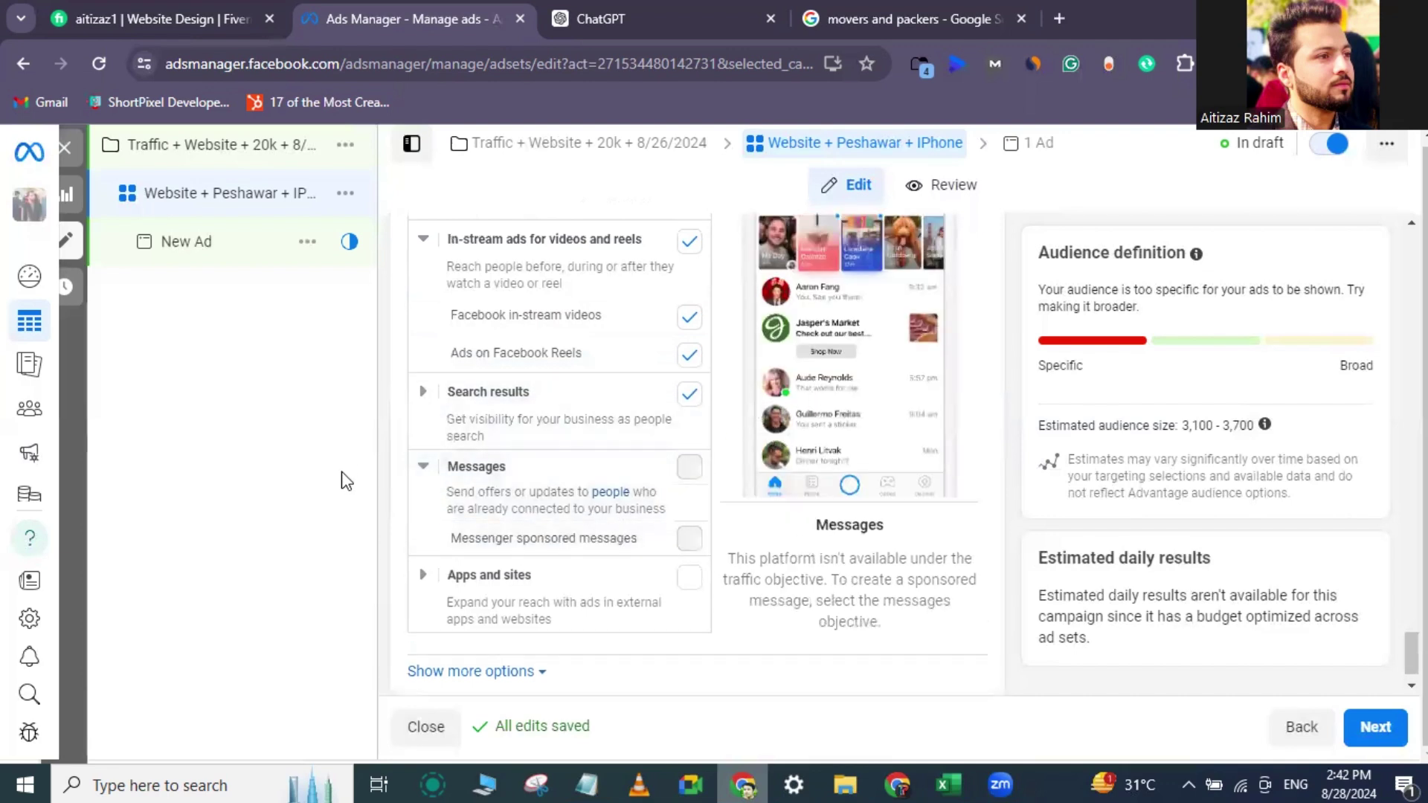
click(422, 468)
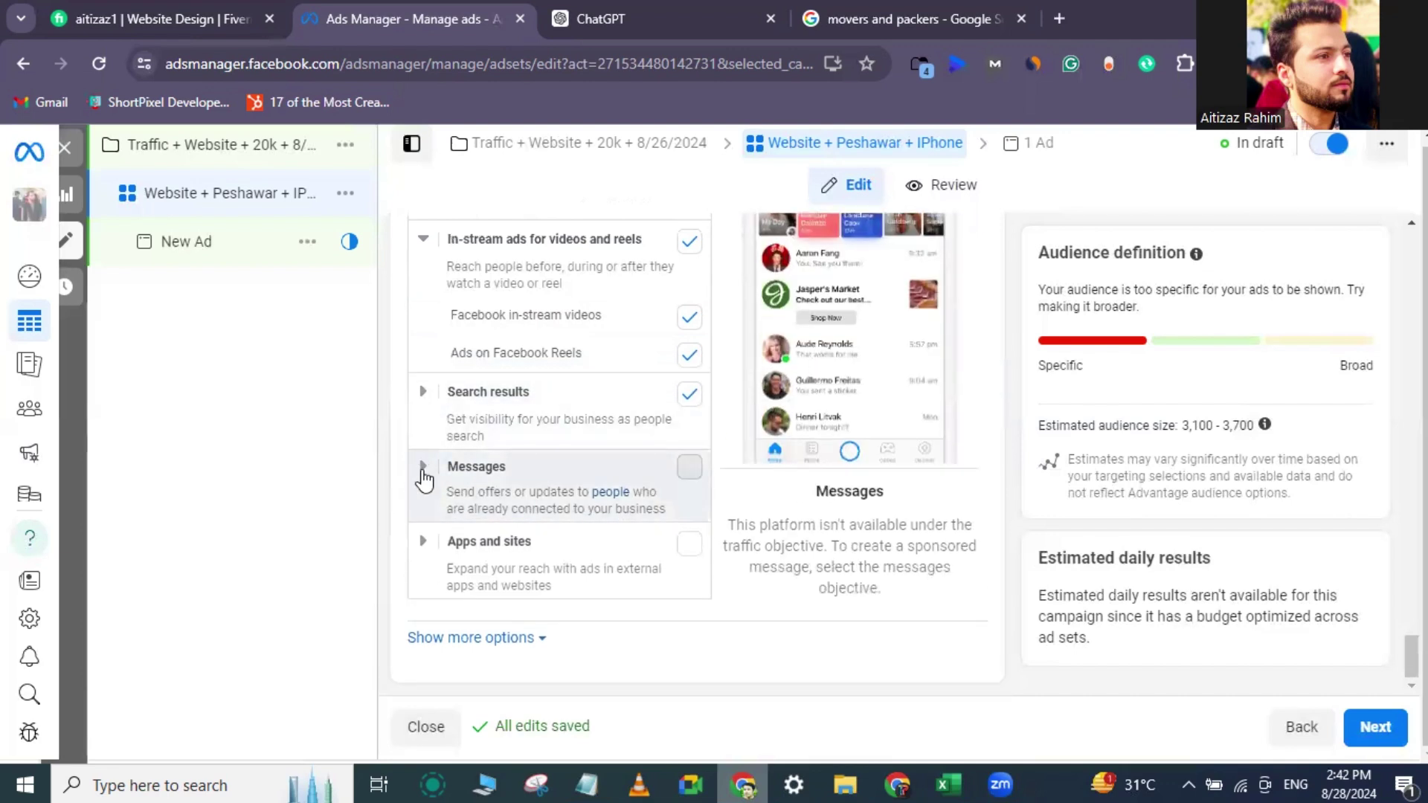
click(423, 544)
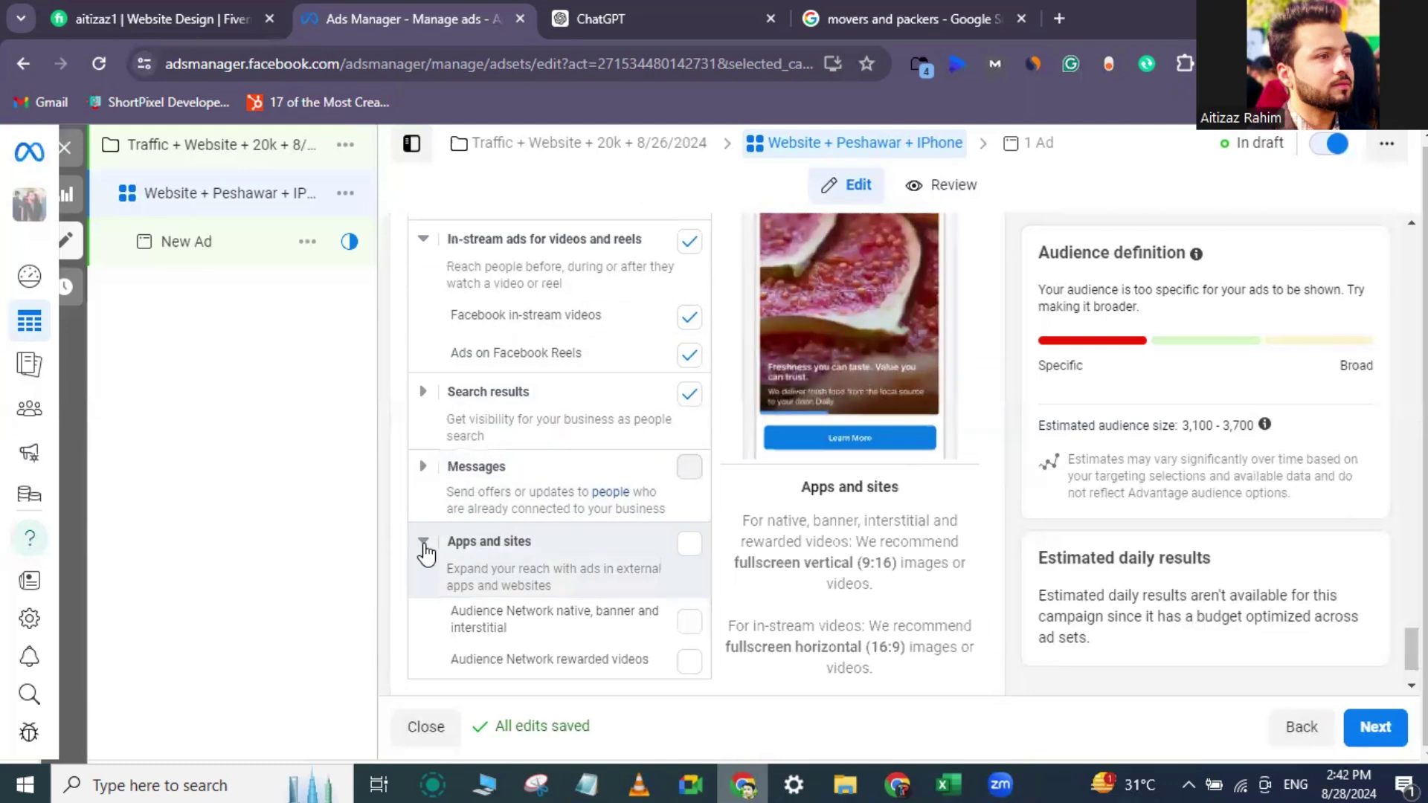
click(423, 544)
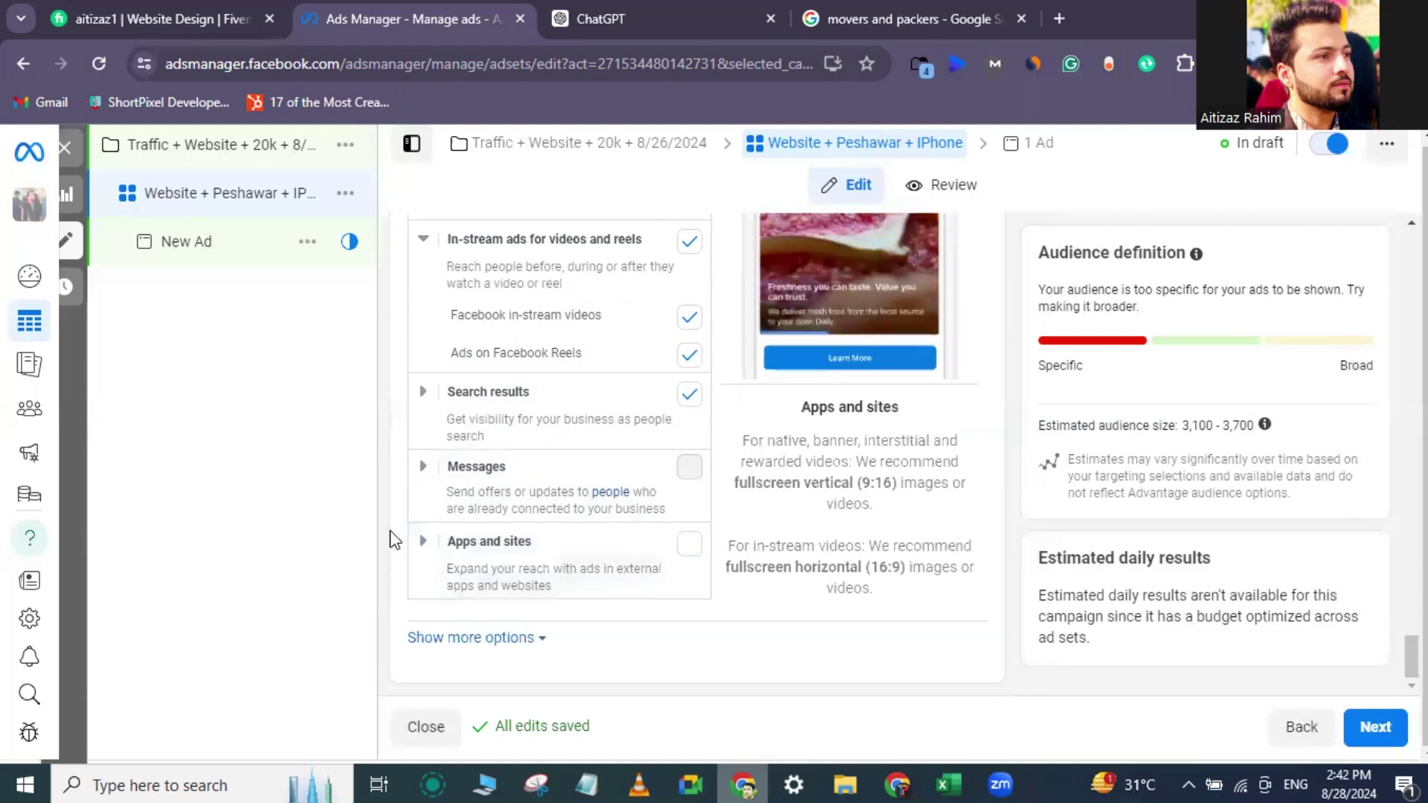
Look back over the placement selections and compare the Advantage+ and manual placement options.
scroll(404, 516, up, 6)
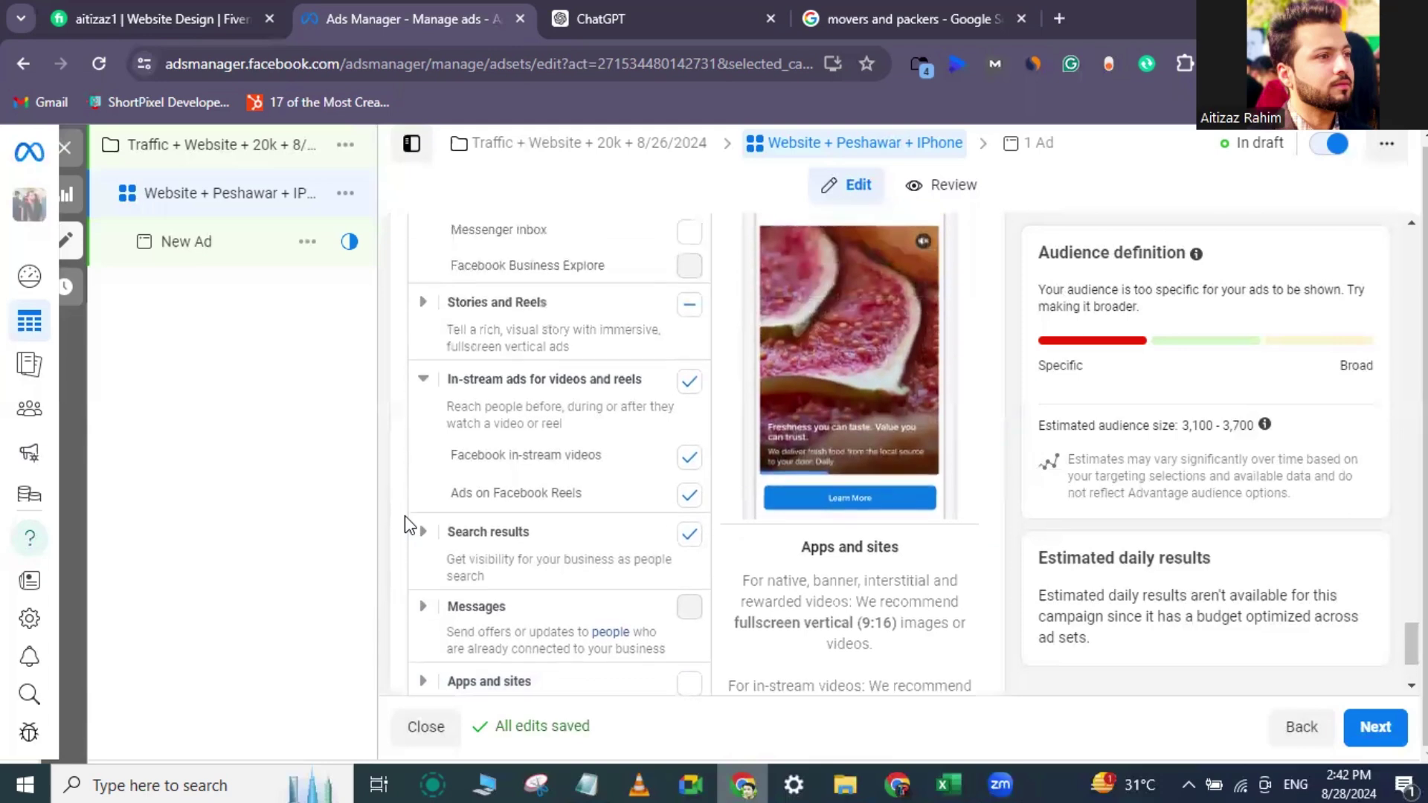
scroll(405, 515, up, 8)
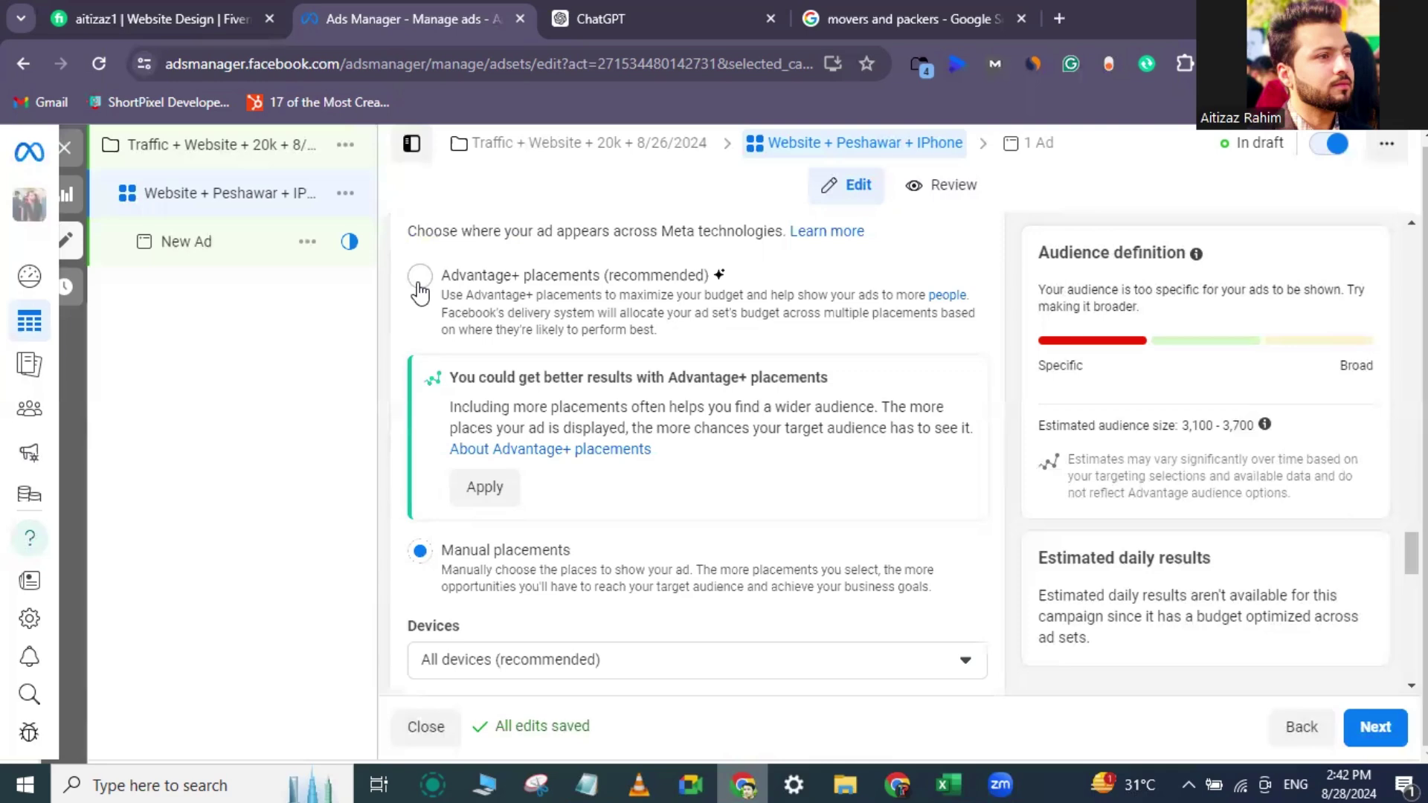
scroll(394, 349, down, 5)
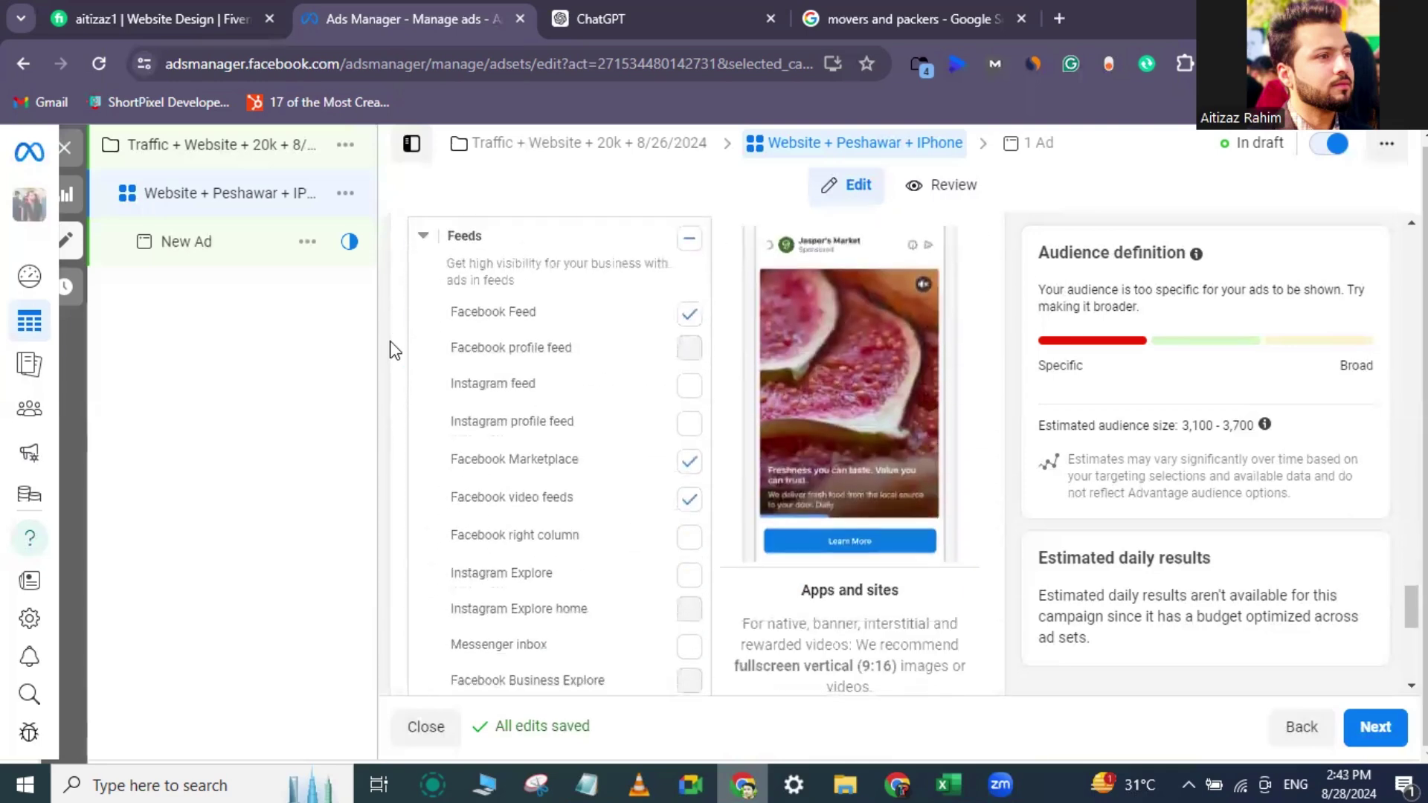
scroll(394, 350, up, 4)
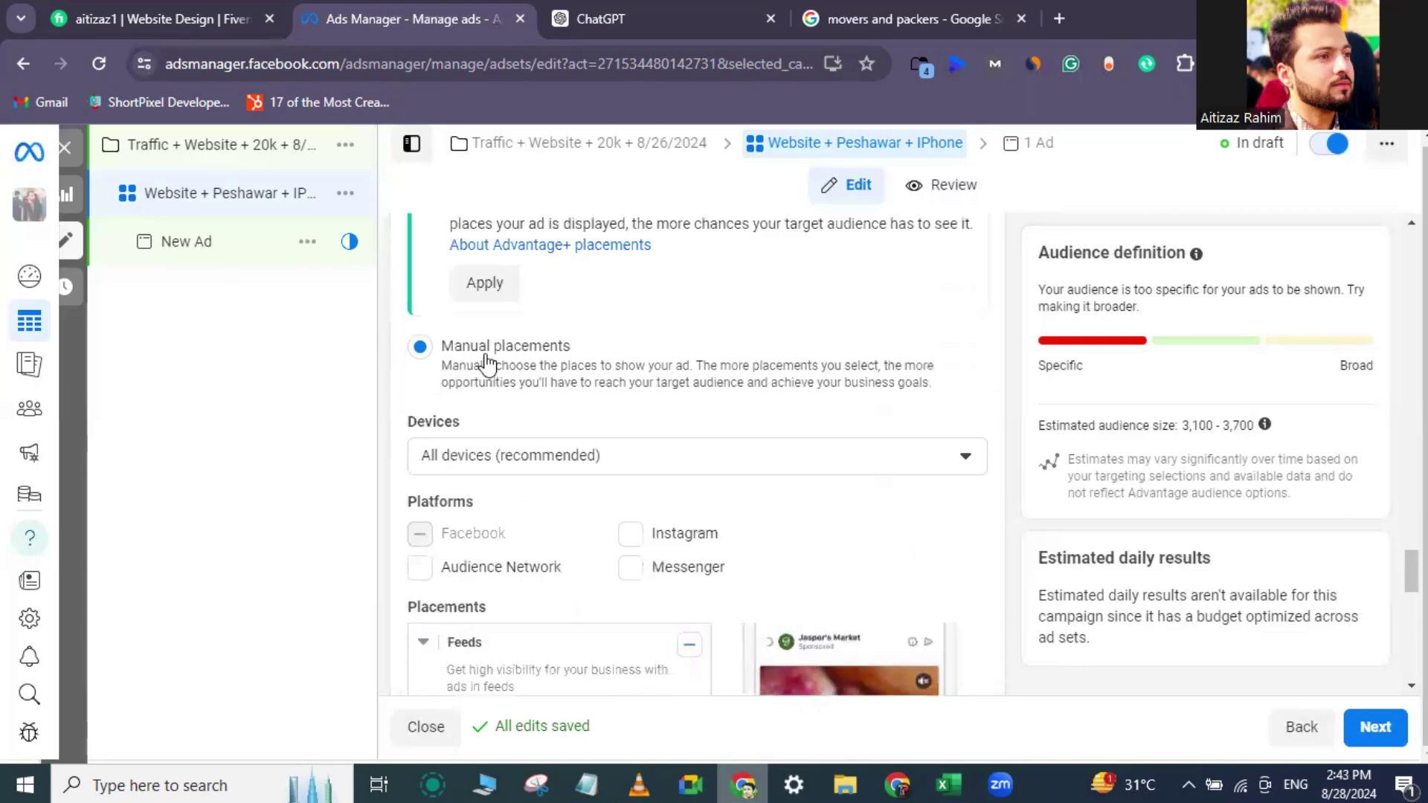